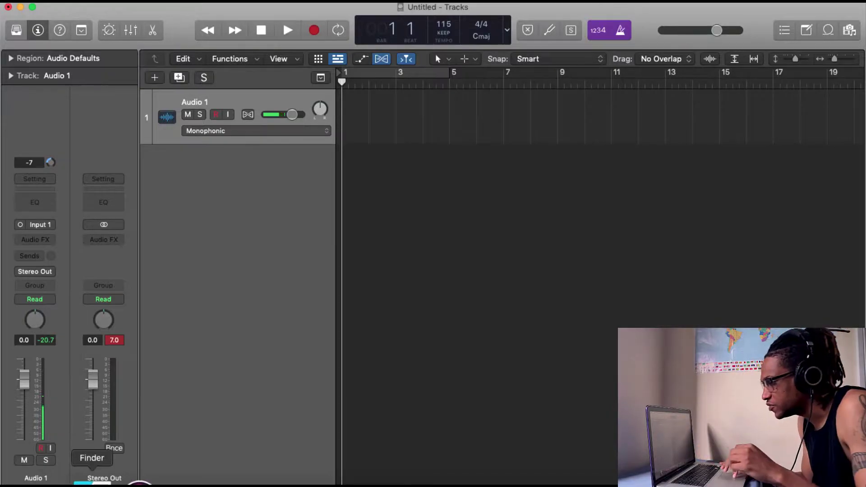
# Open the My Sample Pack > Monarch Vol.1 folder in Finder.
pyautogui.click(93, 481)
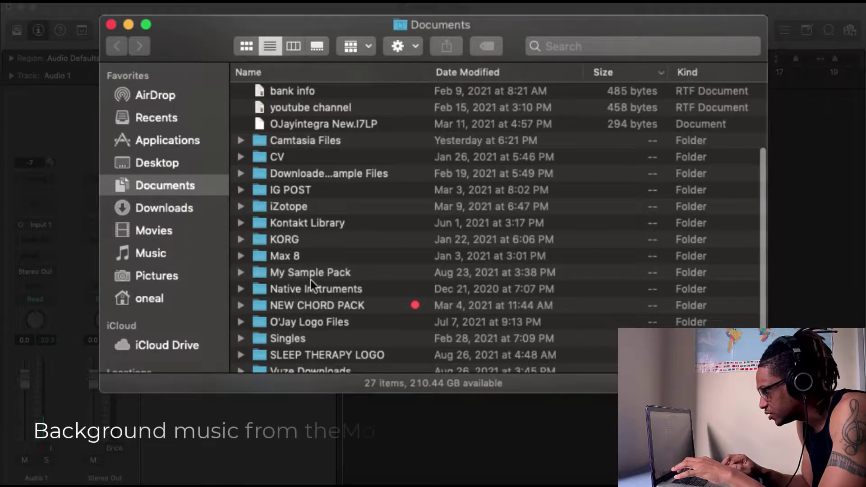
pyautogui.doubleClick(321, 272)
pyautogui.doubleClick(327, 125)
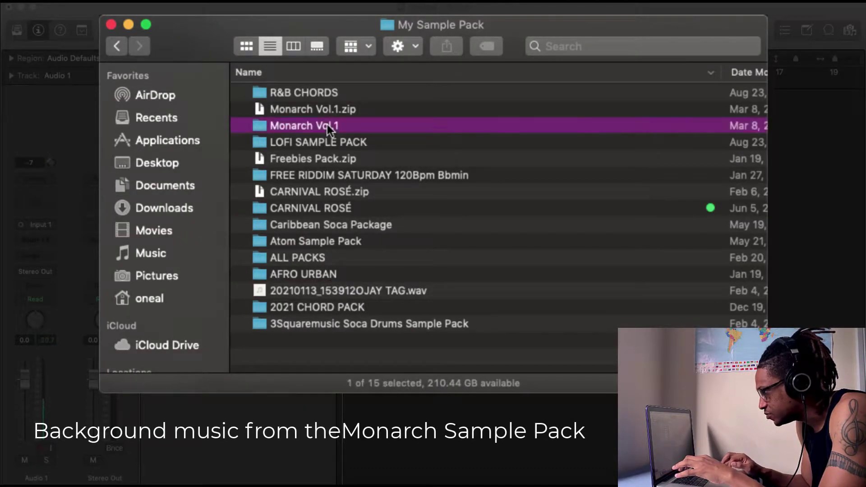
pyautogui.click(348, 92)
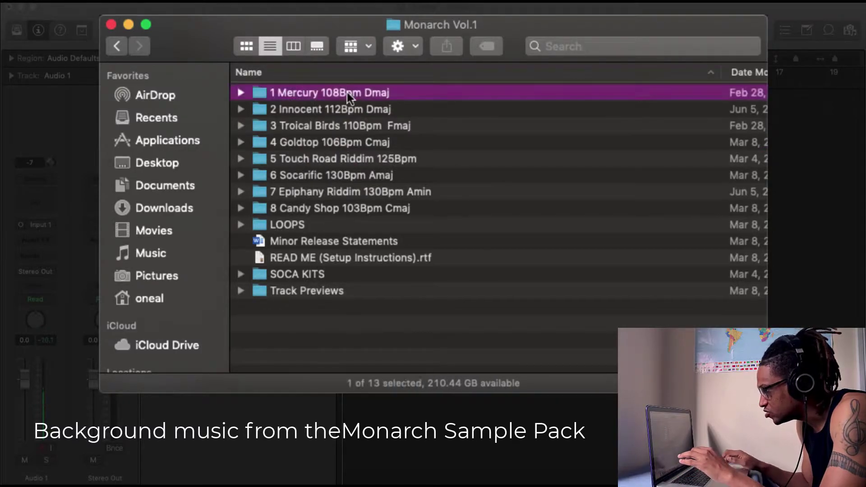
pyautogui.press('Down')
pyautogui.press('Down')
pyautogui.press('Down')
pyautogui.press('Down')
pyautogui.press('Down')
pyautogui.press('Down')
pyautogui.press('Down')
pyautogui.press('Down')
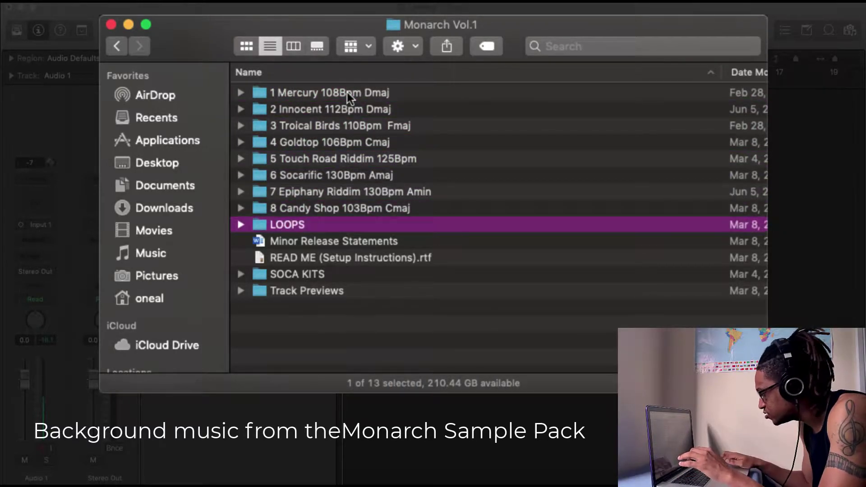
pyautogui.press('Up')
# Preview Touch Road Riddim.mp3 in its 125Bpm folder, then open the LOOPS folder.
pyautogui.doubleClick(333, 153)
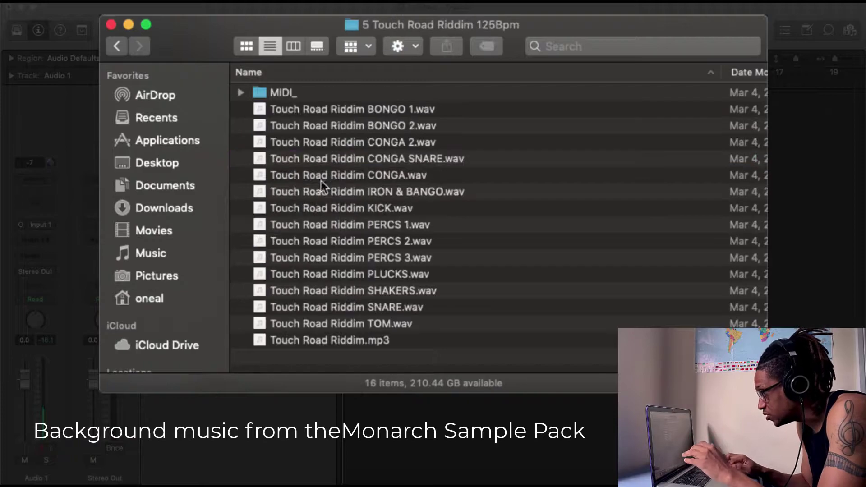
pyautogui.click(367, 339)
pyautogui.press('space')
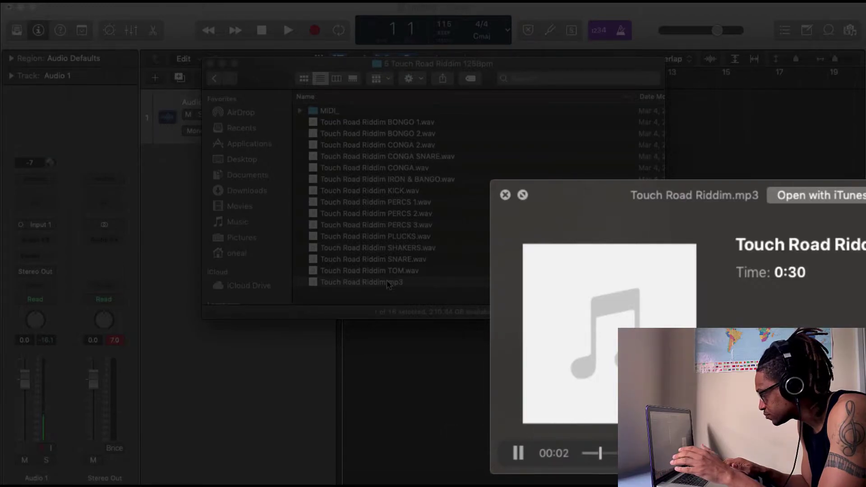
pyautogui.press('space')
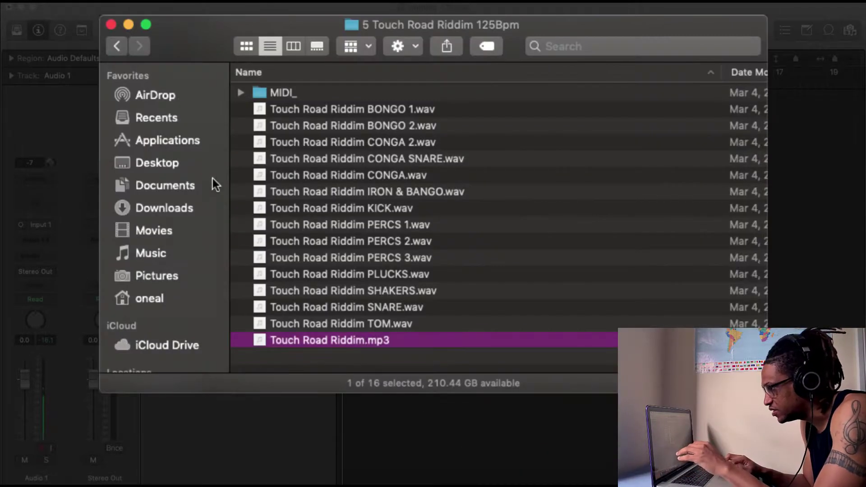
pyautogui.click(116, 45)
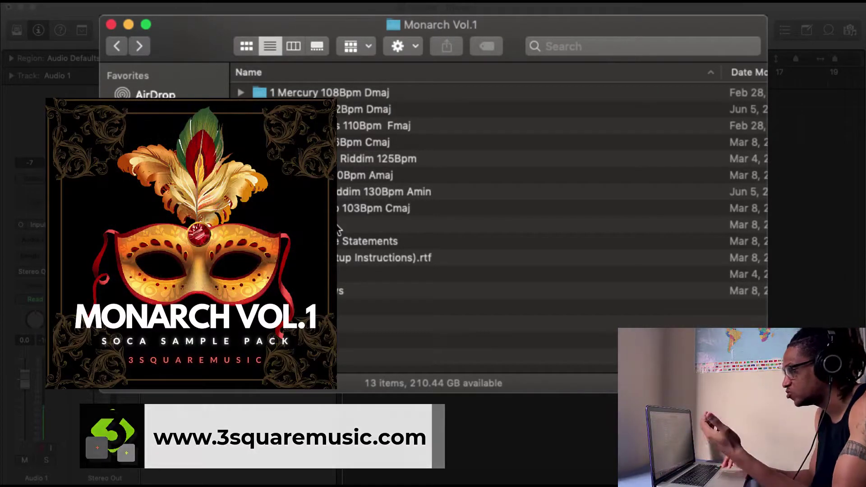
pyautogui.doubleClick(311, 226)
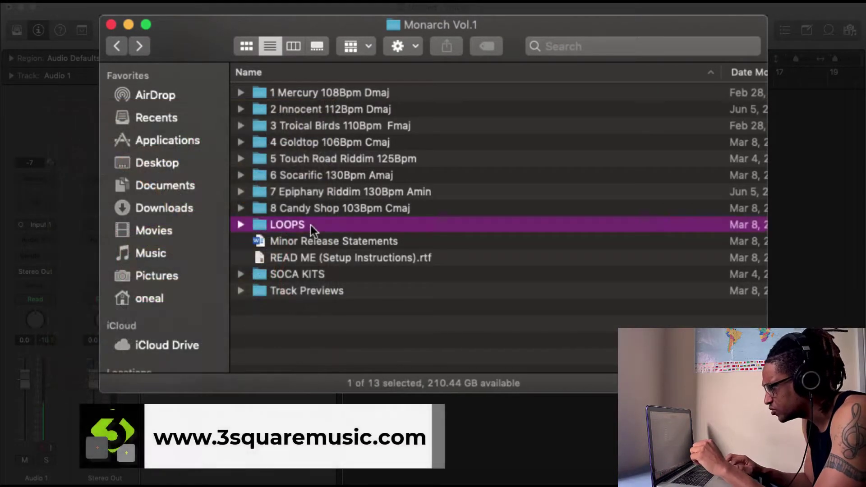
# Drag Loop 2 103Bpm.wav into Logic as a region at bar 1.
pyautogui.moveTo(195, 14); pyautogui.dragTo(179, 184)
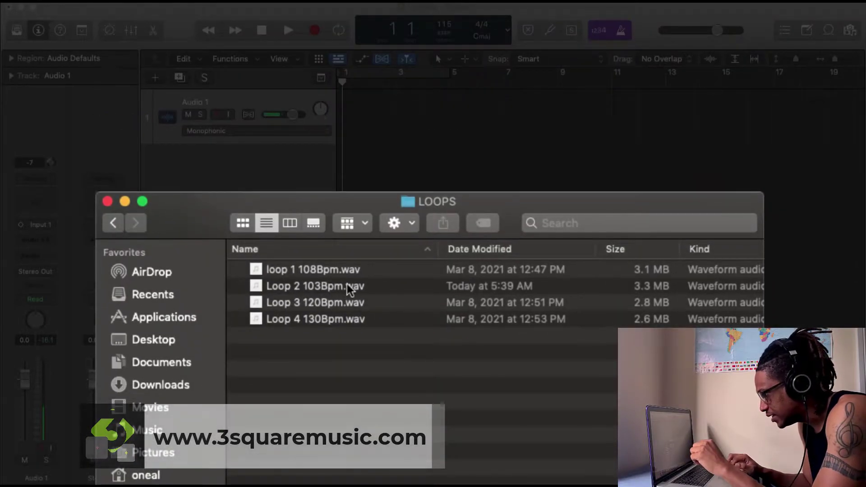
pyautogui.moveTo(347, 284); pyautogui.dragTo(338, 95)
pyautogui.moveTo(335, 144); pyautogui.dragTo(299, 62)
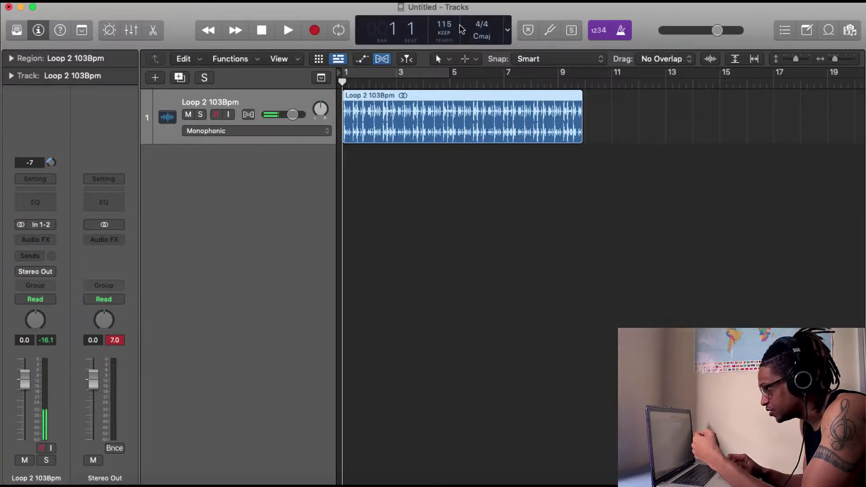
# Set the track to Speed (FX) flex mode and stretch the region to end at bar 9.
pyautogui.click(290, 131)
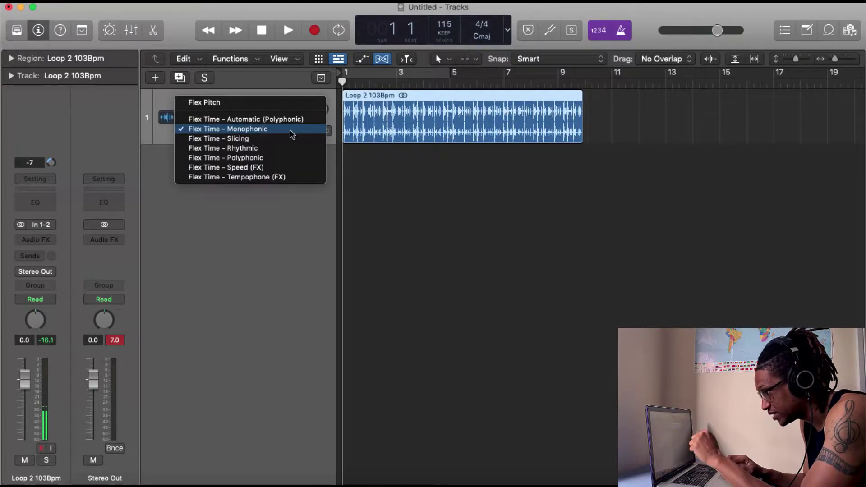
pyautogui.click(270, 168)
pyautogui.moveTo(577, 90); pyautogui.dragTo(558, 91)
pyautogui.press('space')
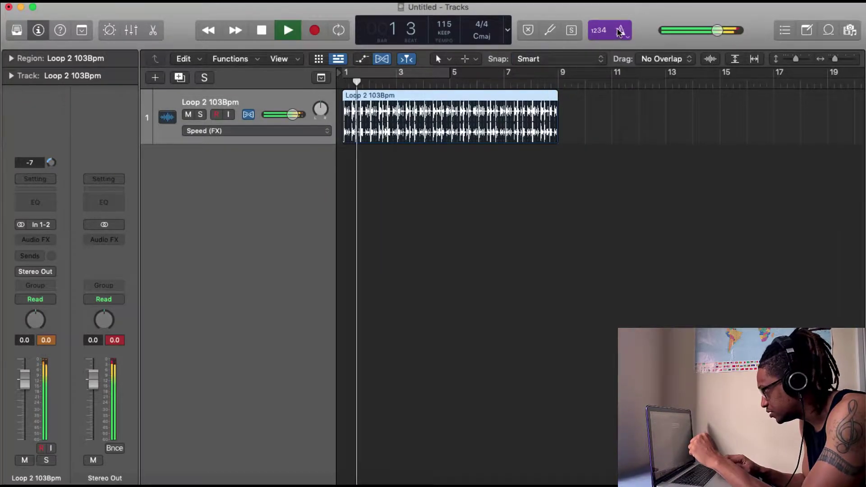
pyautogui.press('space')
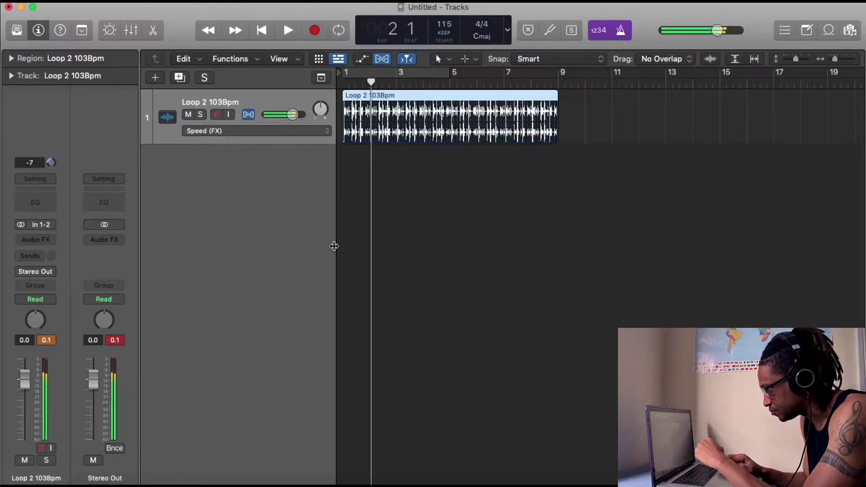
# Set a cycle range over bars 1–9 and play it.
pyautogui.click(442, 71)
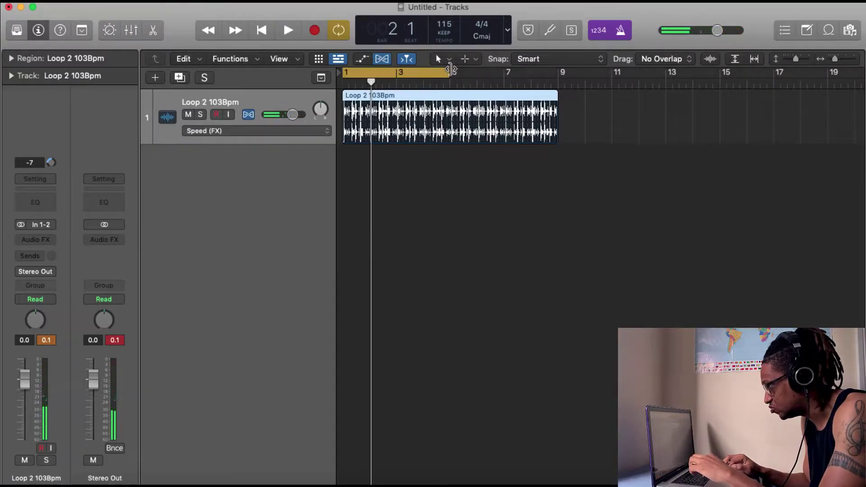
pyautogui.moveTo(446, 71); pyautogui.dragTo(557, 71)
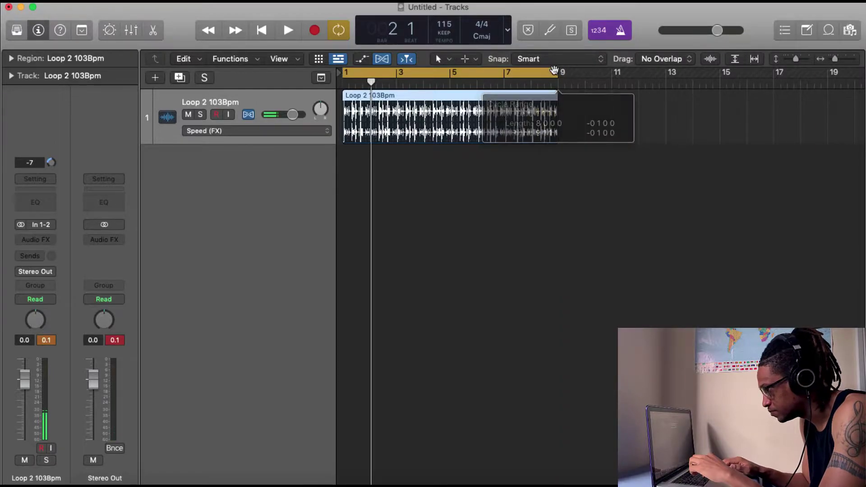
pyautogui.press('space')
# Open the 5 Touch Road Riddim 125Bpm folder and preview Touch Road Riddim BONGO 1.wav.
pyautogui.click(94, 483)
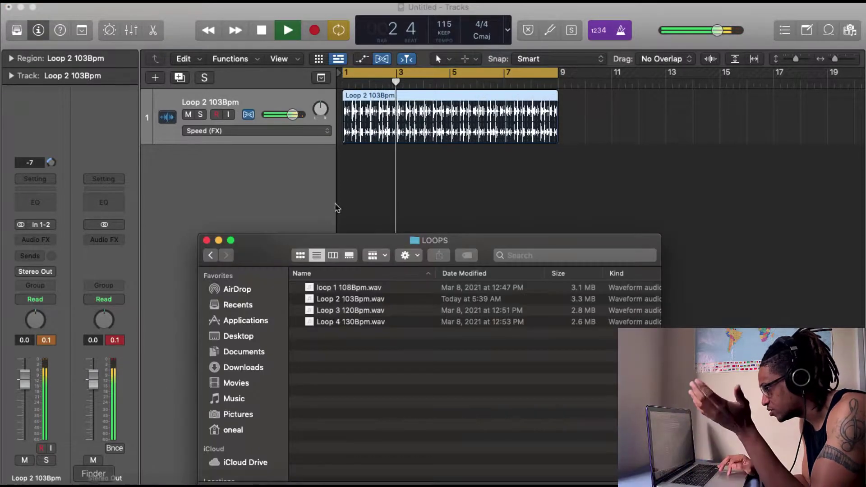
pyautogui.click(211, 256)
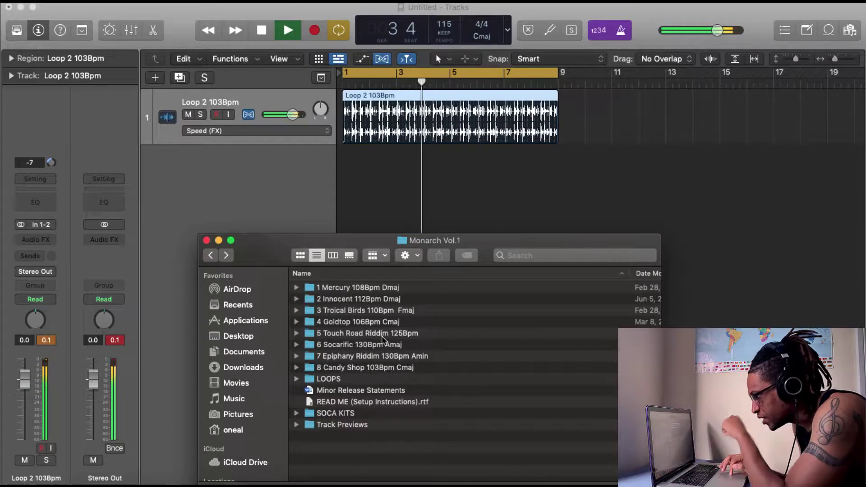
pyautogui.doubleClick(383, 336)
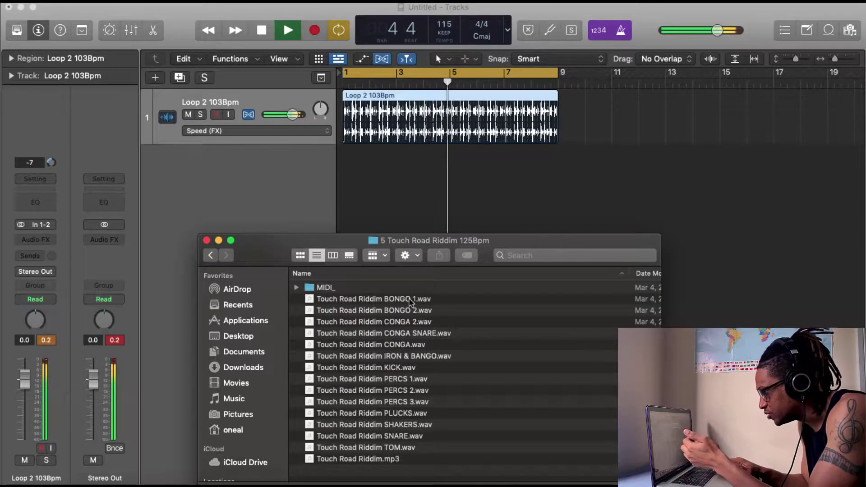
pyautogui.click(411, 301)
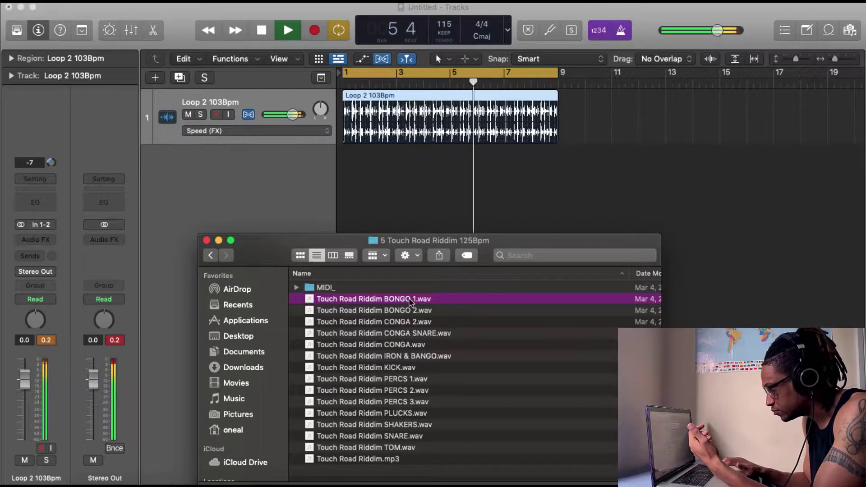
pyautogui.press('space')
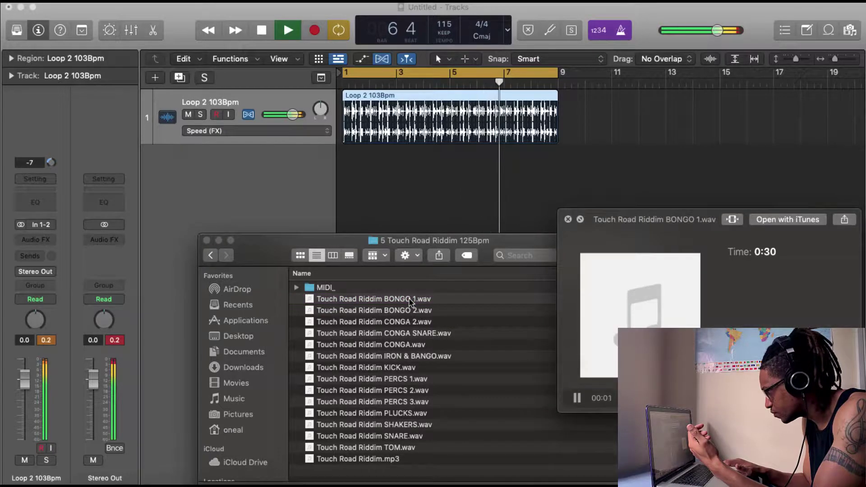
pyautogui.press('space')
# Stop Logic playback, re-preview BONGO 1, and drag it in as track 2 at bar 1.
pyautogui.click(404, 219)
pyautogui.press('space')
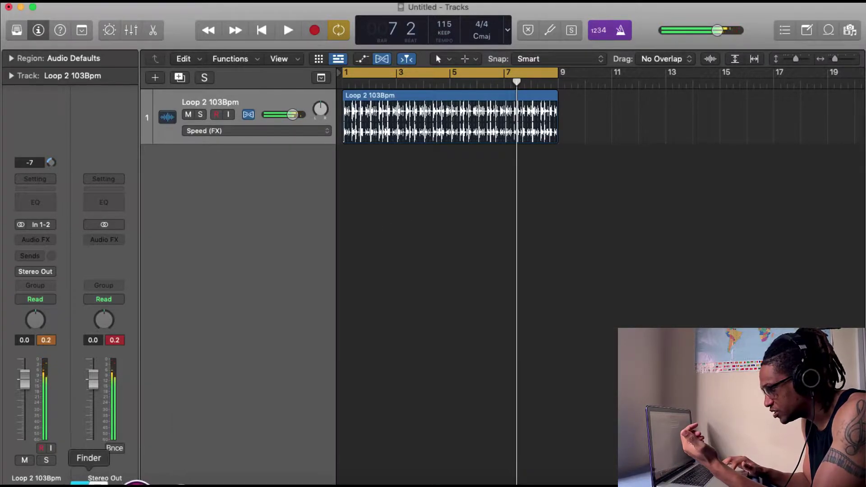
pyautogui.click(88, 484)
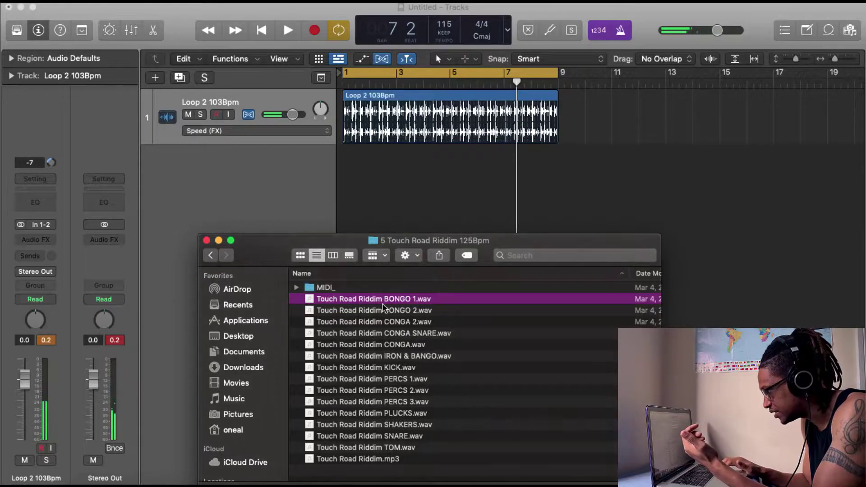
pyautogui.press('space')
pyautogui.press('space')
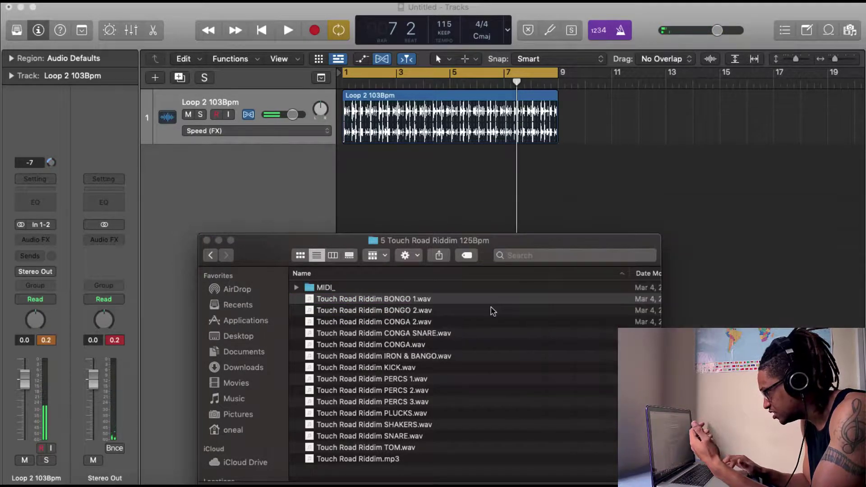
pyautogui.moveTo(370, 303); pyautogui.dragTo(351, 190)
# Set track 2 to Speed (FX) and stretch the BONGO 1 region to about bar 16.
pyautogui.click(581, 162)
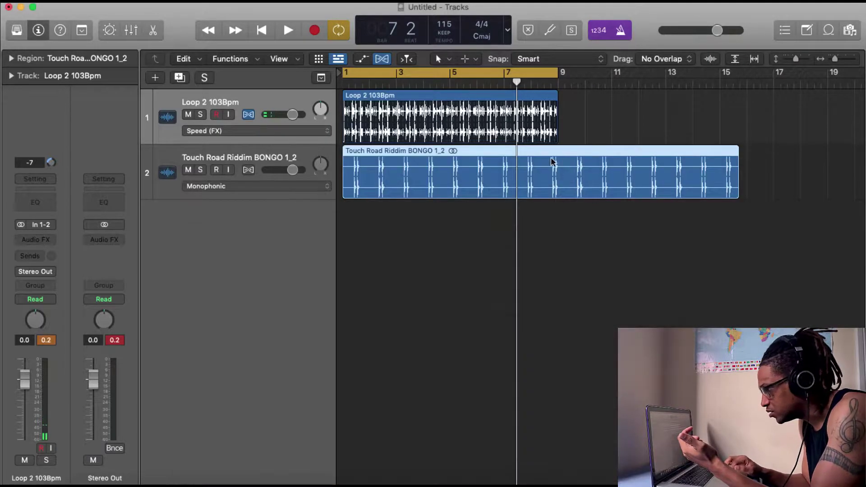
pyautogui.click(273, 189)
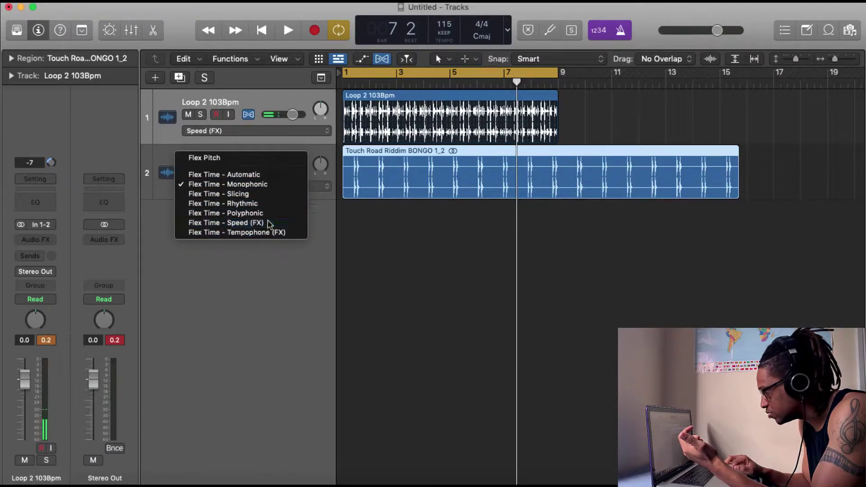
pyautogui.click(268, 220)
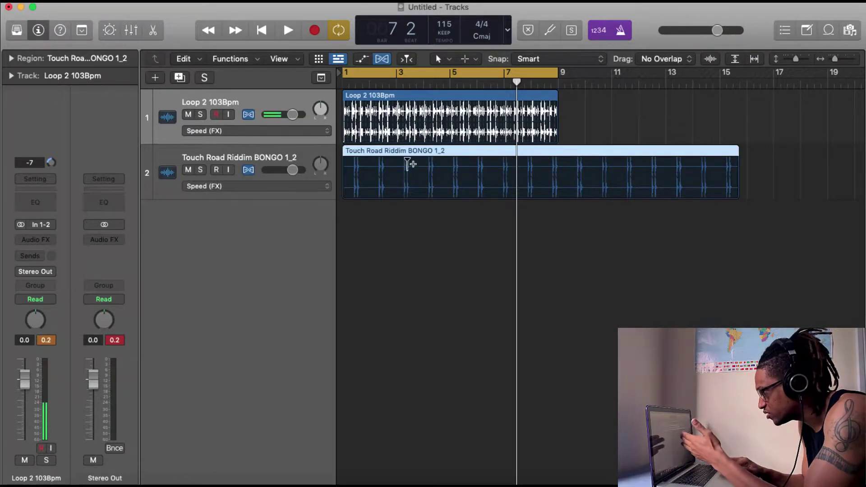
pyautogui.moveTo(736, 152); pyautogui.dragTo(774, 151)
pyautogui.press('space')
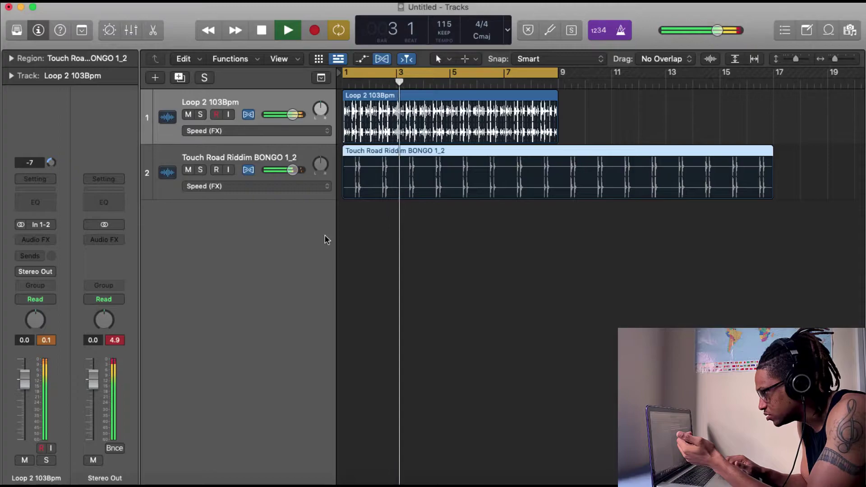
pyautogui.press('space')
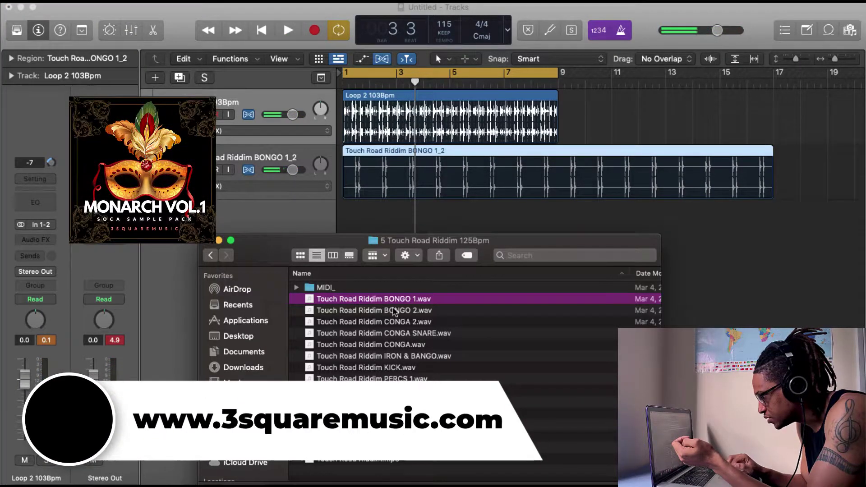
# Add BONGO 2.wav as track 3 in Speed (FX), stretched to match BONGO 1_2.
pyautogui.moveTo(395, 312); pyautogui.dragTo(356, 224)
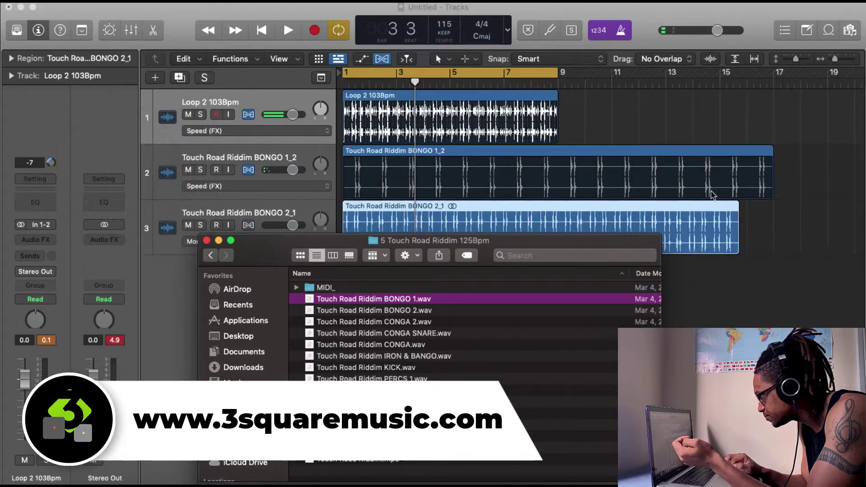
pyautogui.click(719, 208)
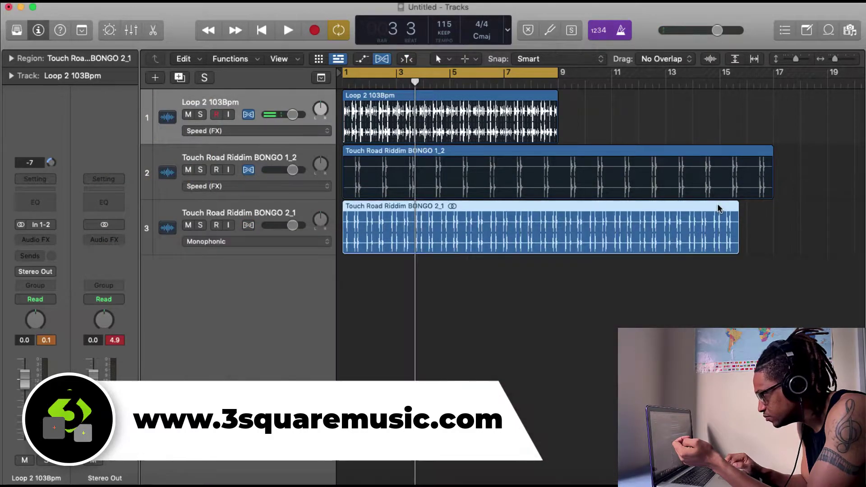
pyautogui.click(319, 247)
pyautogui.click(556, 210)
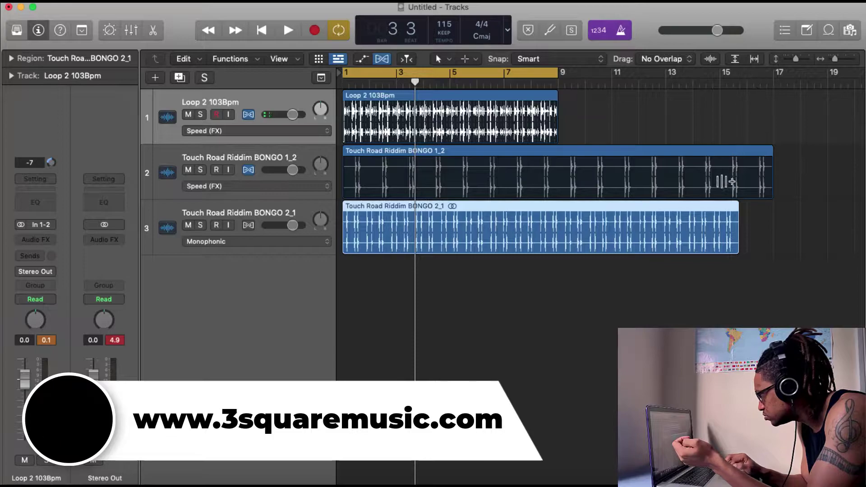
pyautogui.click(255, 242)
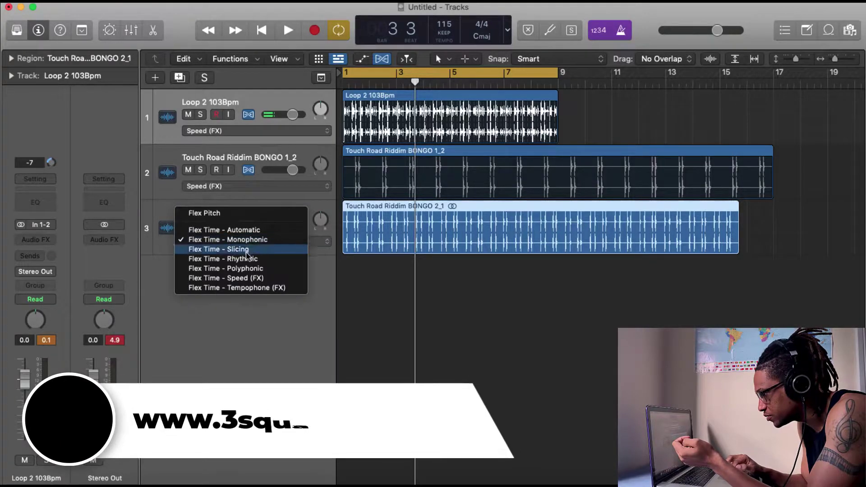
pyautogui.click(248, 279)
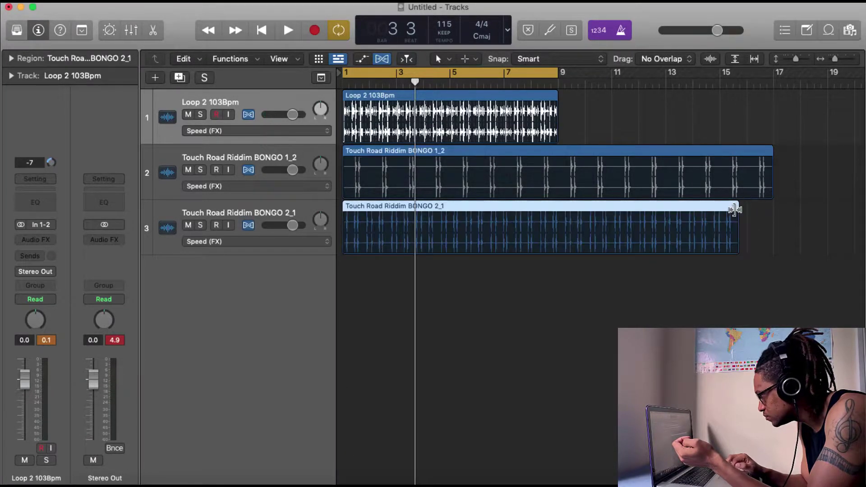
pyautogui.moveTo(735, 209); pyautogui.dragTo(774, 210)
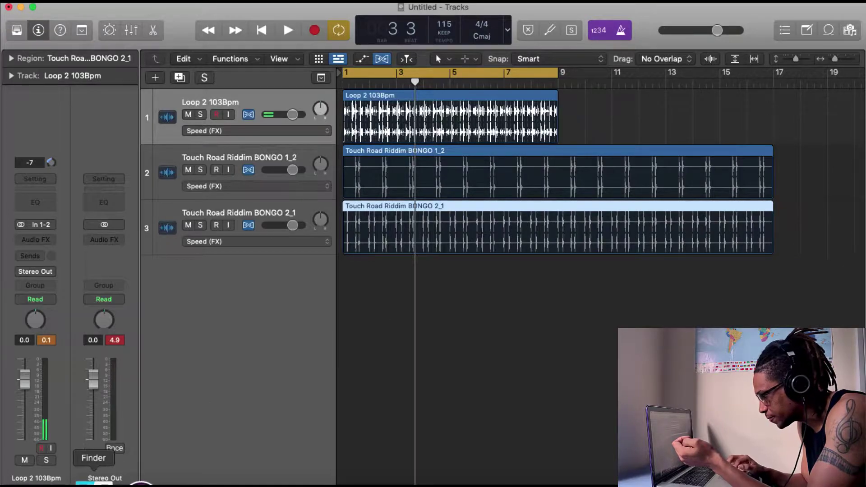
pyautogui.click(94, 484)
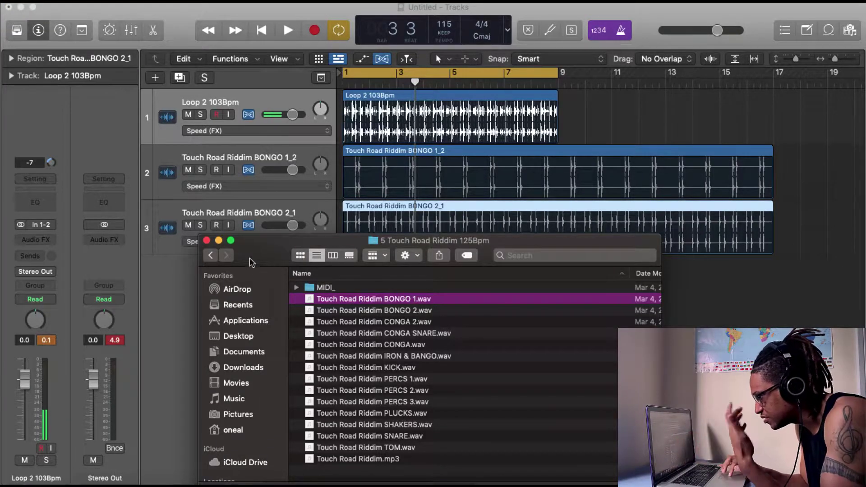
# Open the 3 Troical Birds 110Bpm Fmaj folder and add Tropical Birds Iron as track 4.
pyautogui.click(210, 256)
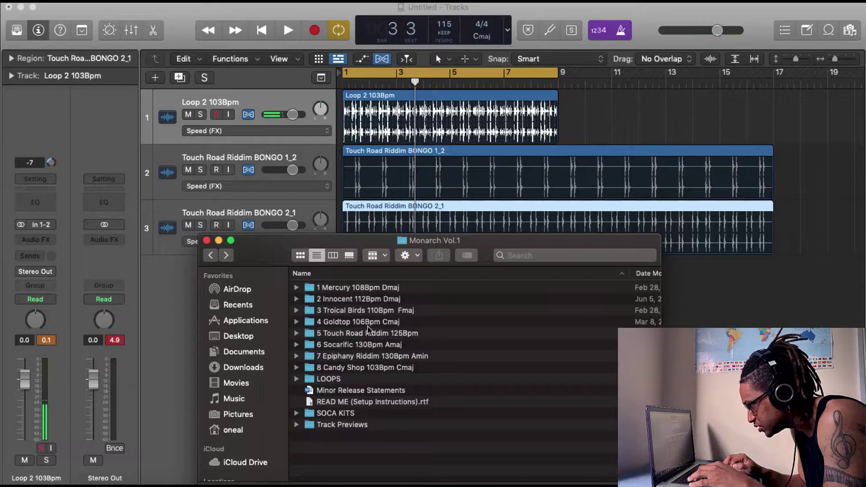
pyautogui.doubleClick(361, 311)
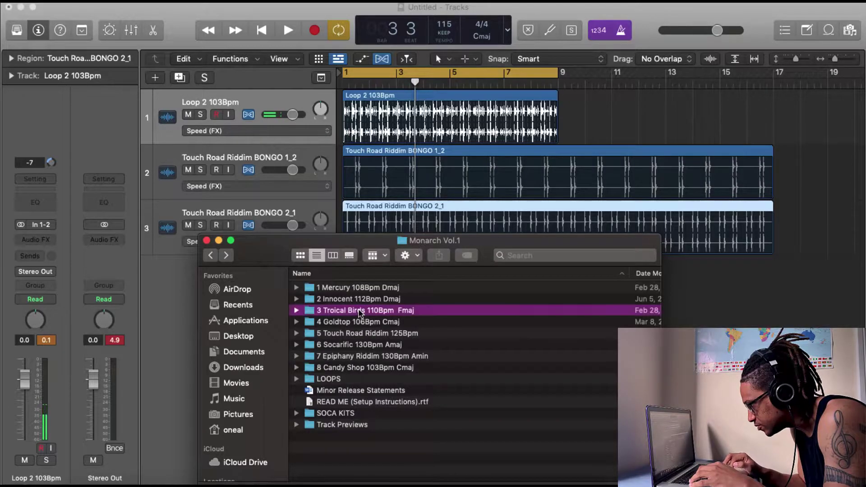
pyautogui.moveTo(274, 252); pyautogui.dragTo(270, 320)
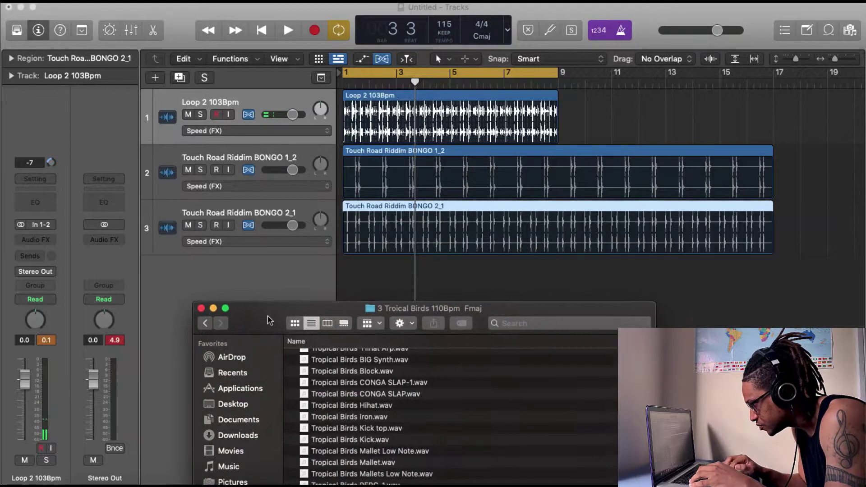
pyautogui.moveTo(368, 417); pyautogui.dragTo(351, 277)
pyautogui.click(451, 270)
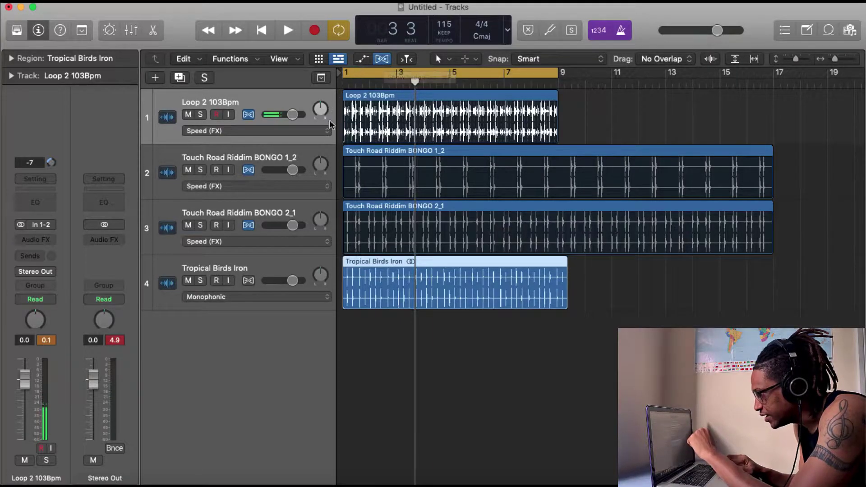
# Set Iron to Speed (FX) ending at bar 9, and lower Loop 2 to -5.7 dB.
pyautogui.click(280, 296)
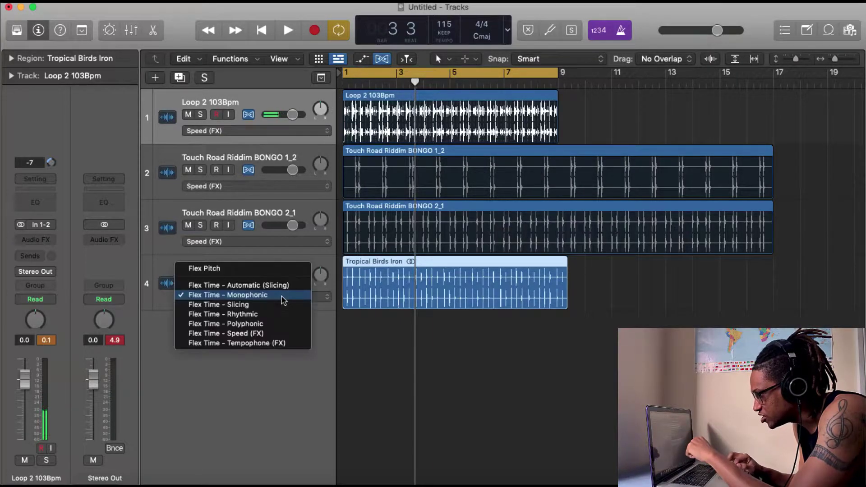
pyautogui.click(273, 334)
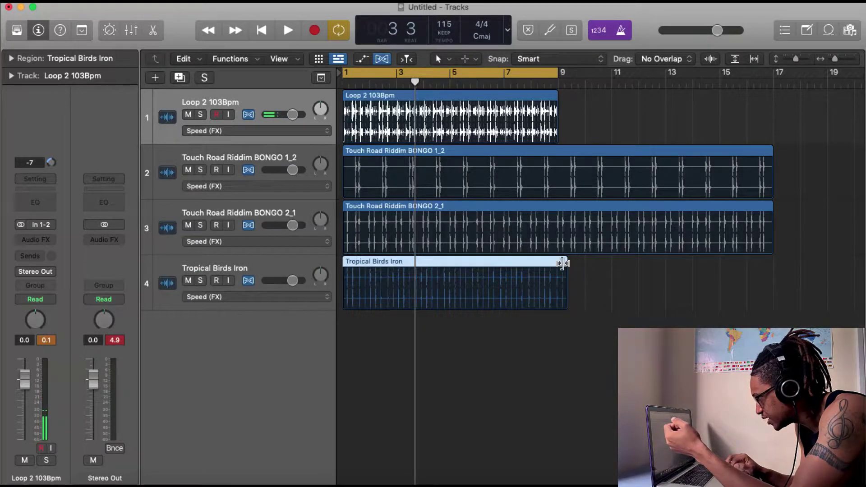
pyautogui.moveTo(563, 263); pyautogui.dragTo(559, 263)
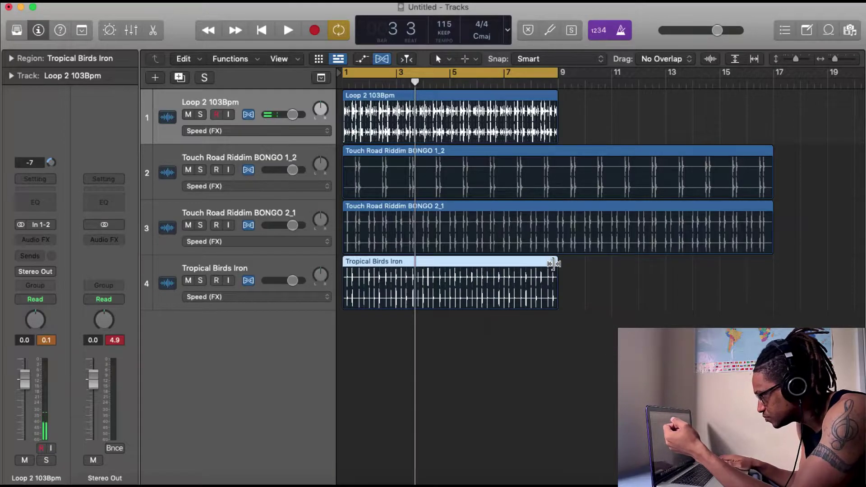
pyautogui.press('Return')
pyautogui.press('space')
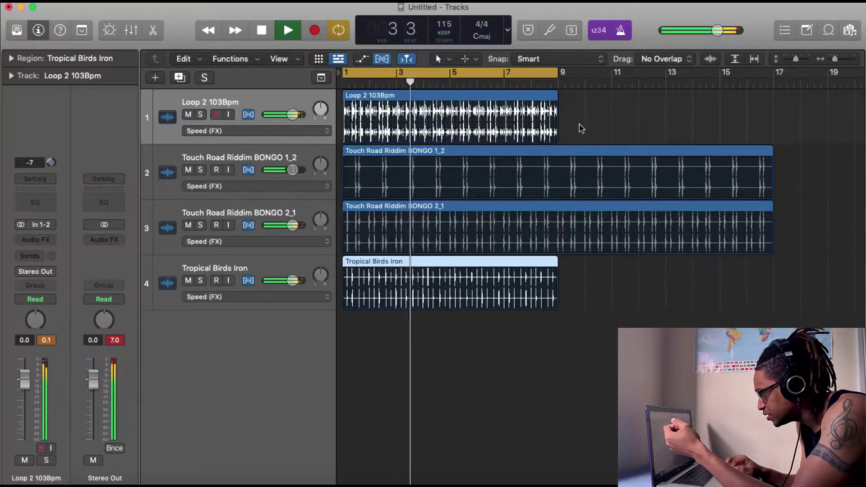
pyautogui.click(291, 117)
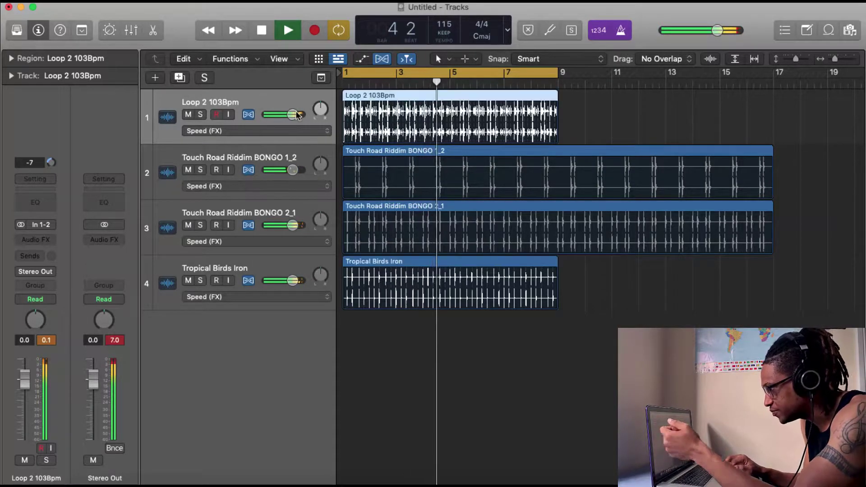
pyautogui.moveTo(291, 116)
pyautogui.mouseDown()
pyautogui.moveTo(274, 116)
pyautogui.moveTo(283, 116)
pyautogui.mouseUp()
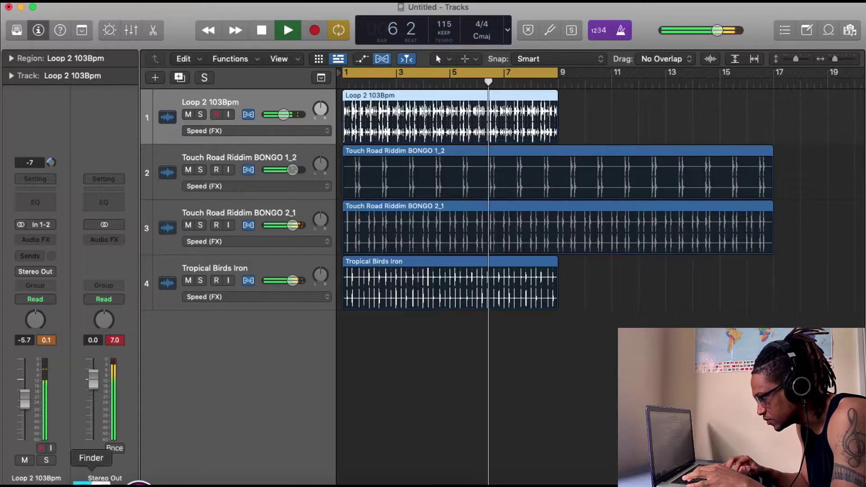
# Stop playback and preview Tropical Birds PERC.wav in the Tropical Birds folder.
pyautogui.press('space')
pyautogui.click(133, 471)
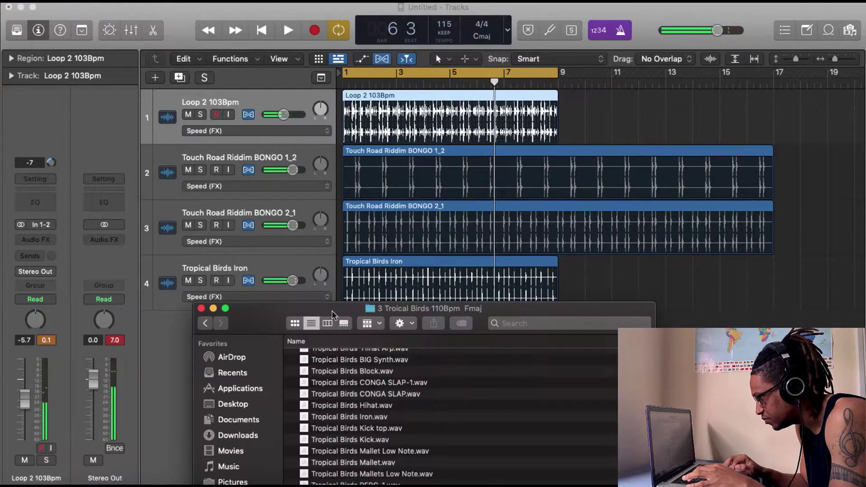
pyautogui.scroll(-4, 352, 383)
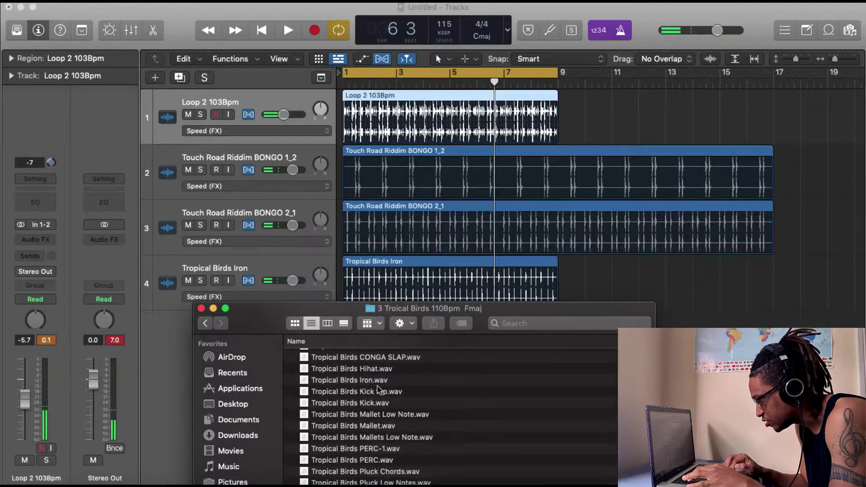
pyautogui.scroll(-5, 373, 426)
pyautogui.click(378, 407)
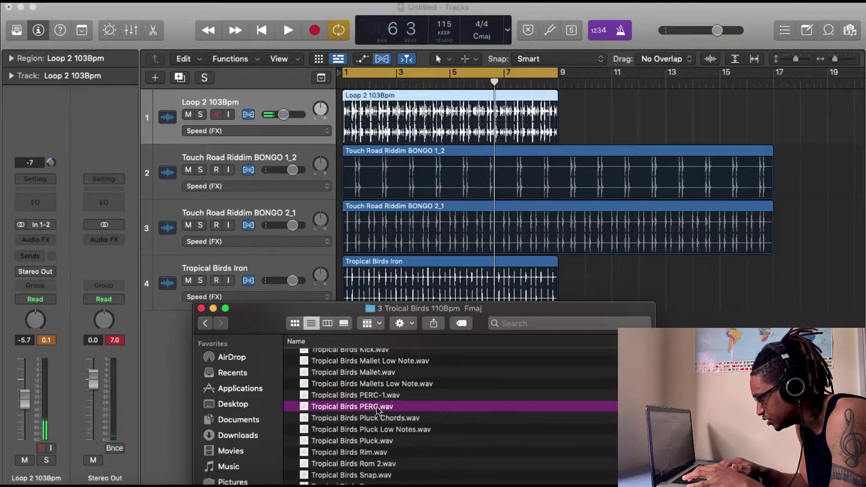
pyautogui.press('space')
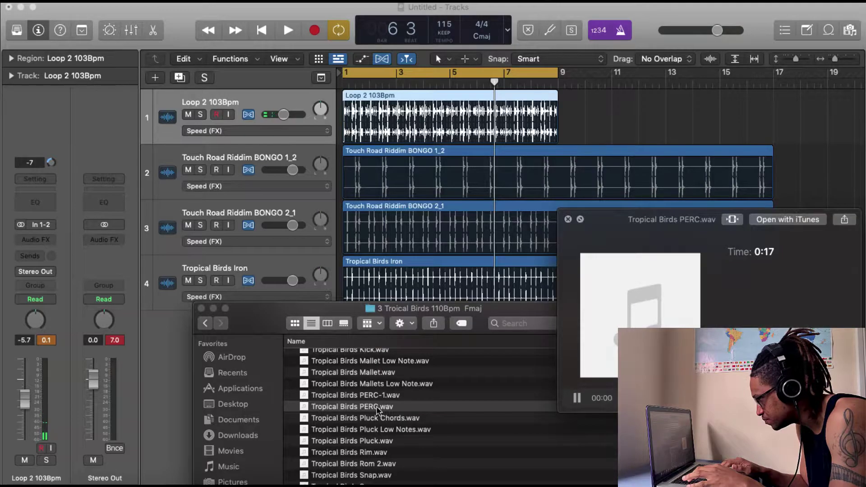
pyautogui.press('space')
# Add PERC as track 5 in Speed (FX), stretched to bar 9, and play.
pyautogui.moveTo(272, 315); pyautogui.dragTo(511, 102)
pyautogui.moveTo(595, 197); pyautogui.dragTo(344, 359)
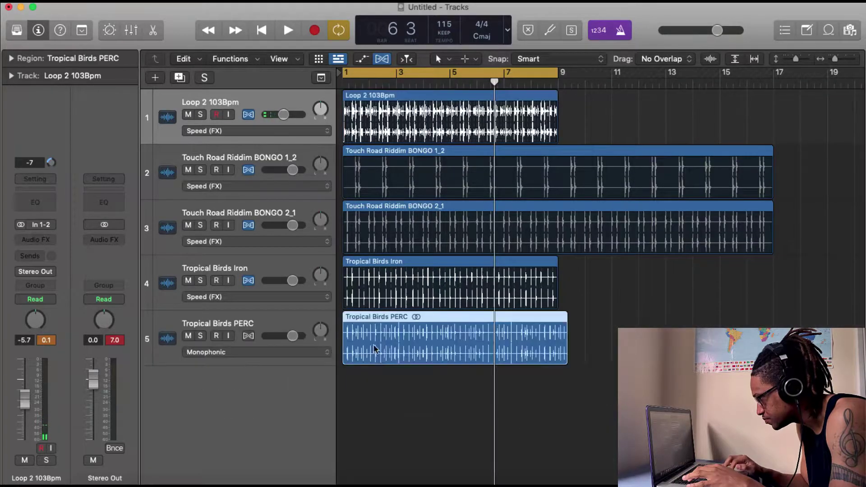
pyautogui.click(275, 360)
pyautogui.click(285, 393)
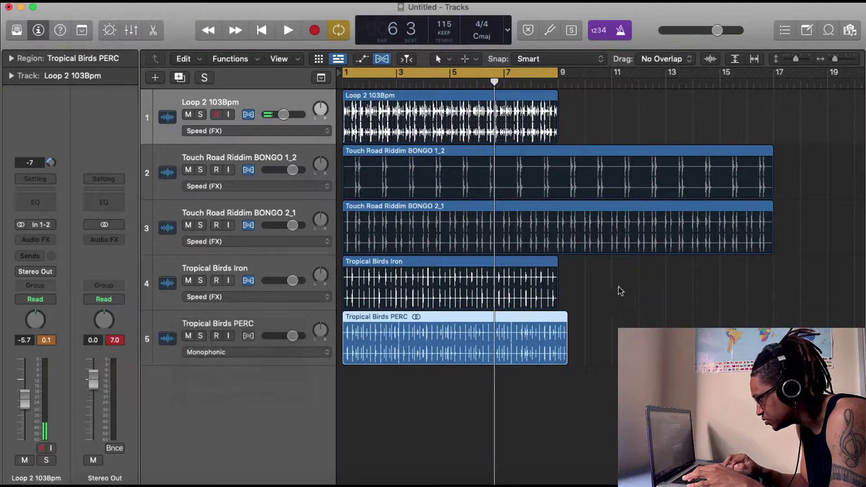
pyautogui.moveTo(565, 316); pyautogui.dragTo(554, 316)
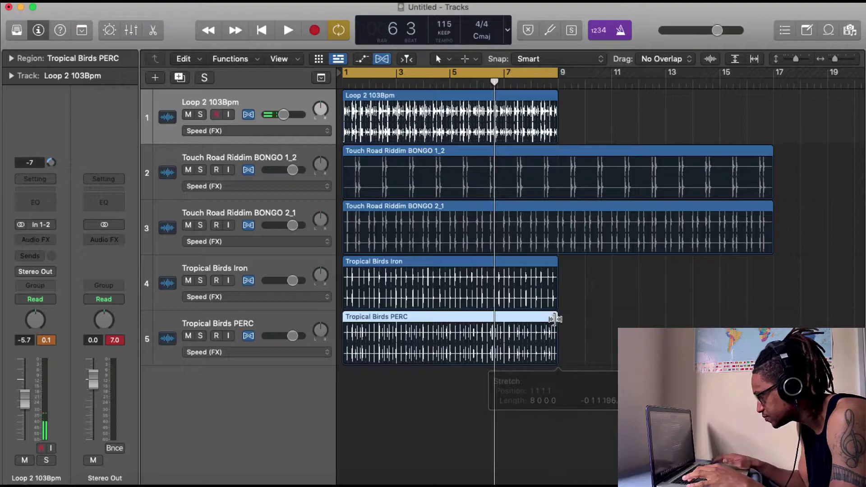
pyautogui.press('Return')
pyautogui.press('space')
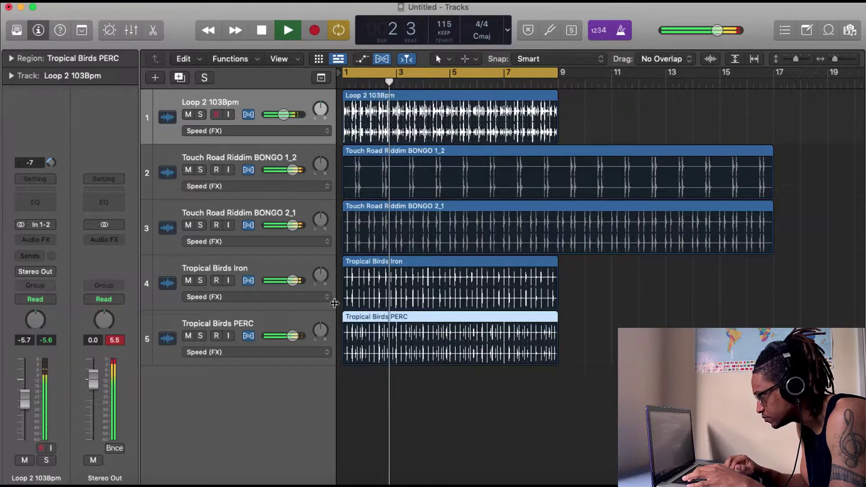
# Add Innocent BONGO.wav from the 2 Innocent 112Bpm Dmaj folder as a new track at bar 1.
pyautogui.press('space')
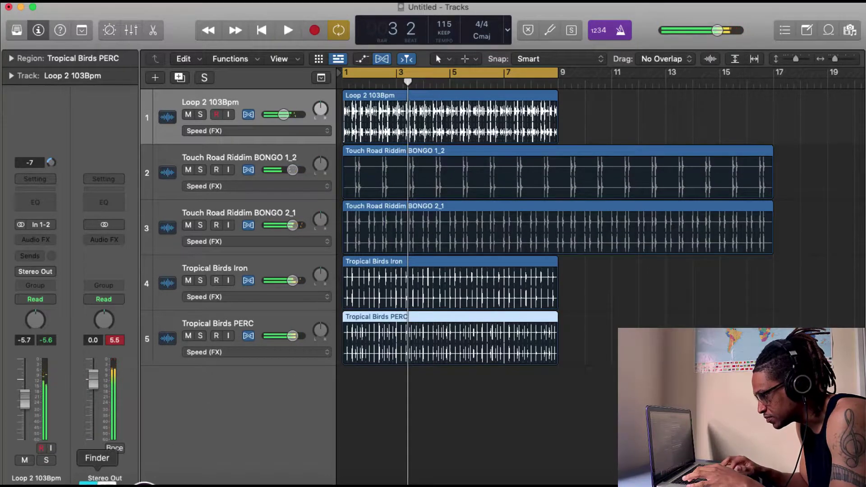
pyautogui.click(96, 481)
pyautogui.click(445, 111)
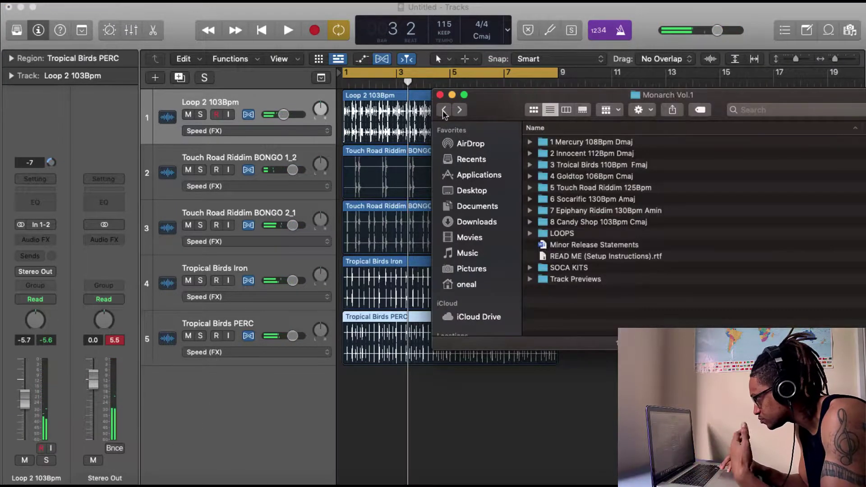
pyautogui.doubleClick(621, 155)
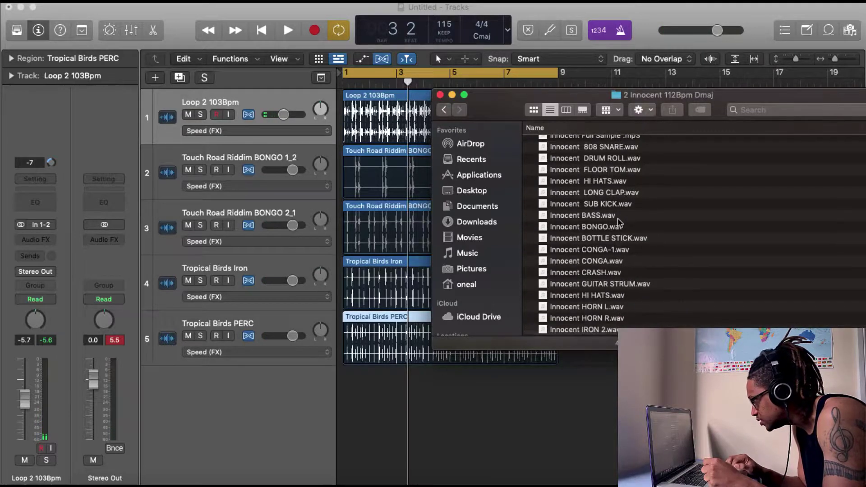
pyautogui.scroll(-3, 619, 222)
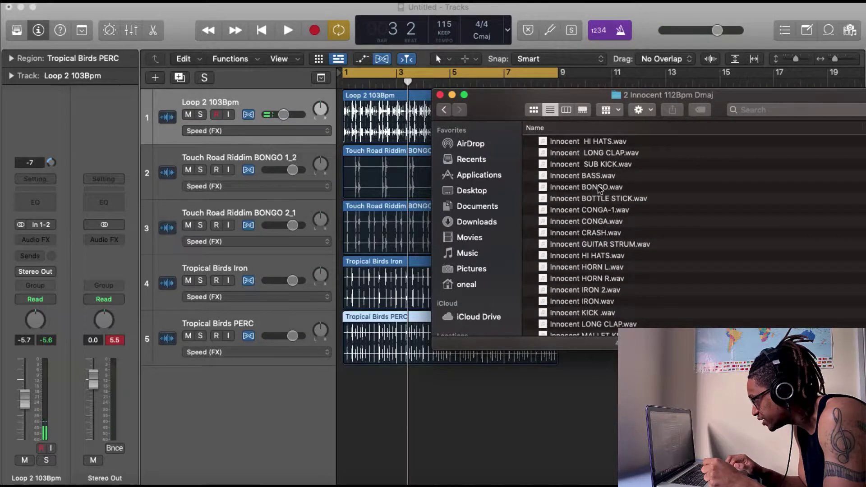
pyautogui.moveTo(601, 191); pyautogui.dragTo(341, 400)
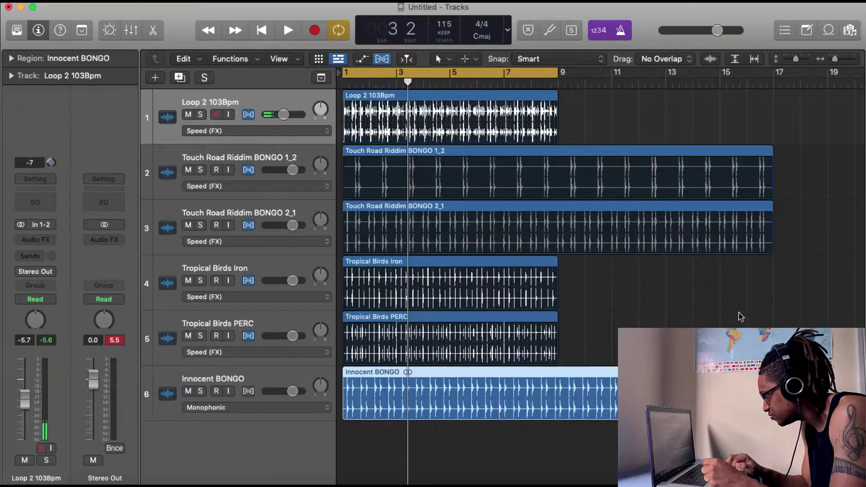
# Set Innocent BONGO to Speed (FX) and lower the Touch Road bongos to -3.1 and -0.3 dB.
pyautogui.click(228, 409)
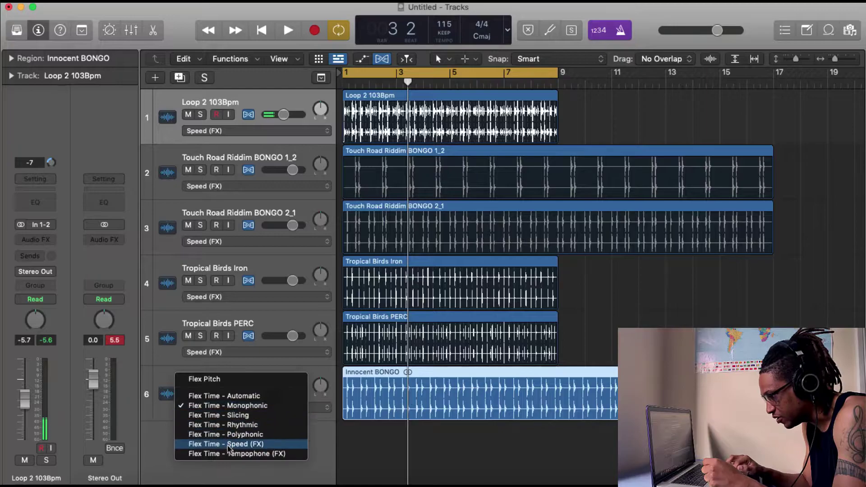
pyautogui.click(228, 445)
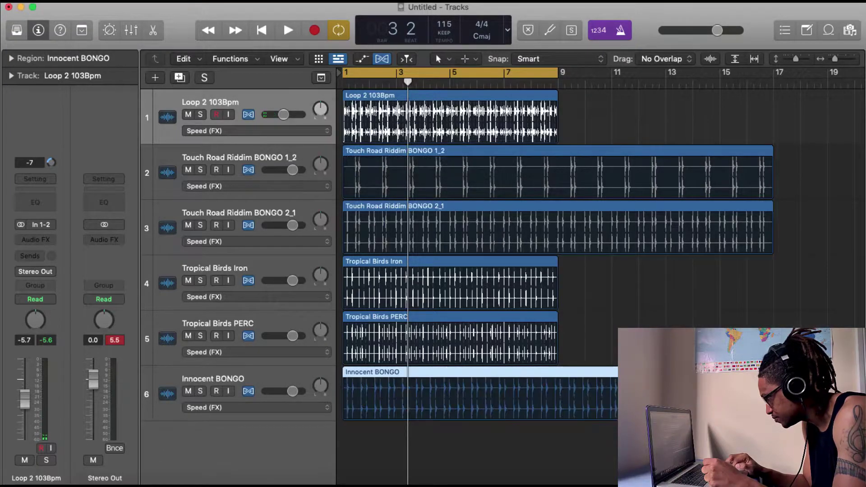
pyautogui.press('space')
pyautogui.press('Return')
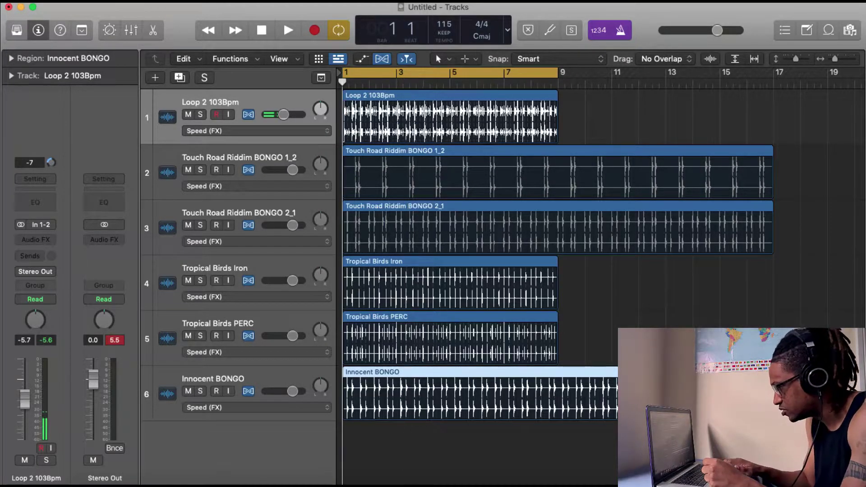
pyautogui.press('space')
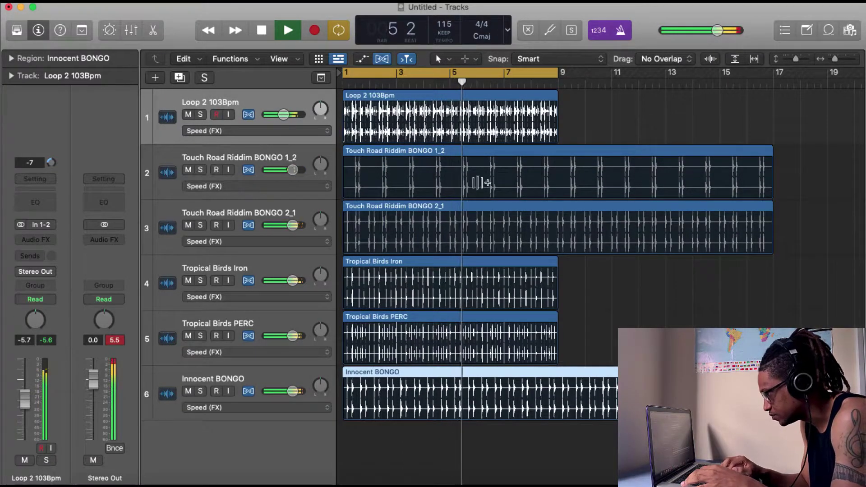
pyautogui.moveTo(293, 169); pyautogui.dragTo(287, 170)
pyautogui.moveTo(293, 226); pyautogui.dragTo(281, 259)
# Add Innocent IRON.wav as track 7 at bar 1.
pyautogui.press('space')
pyautogui.click(95, 478)
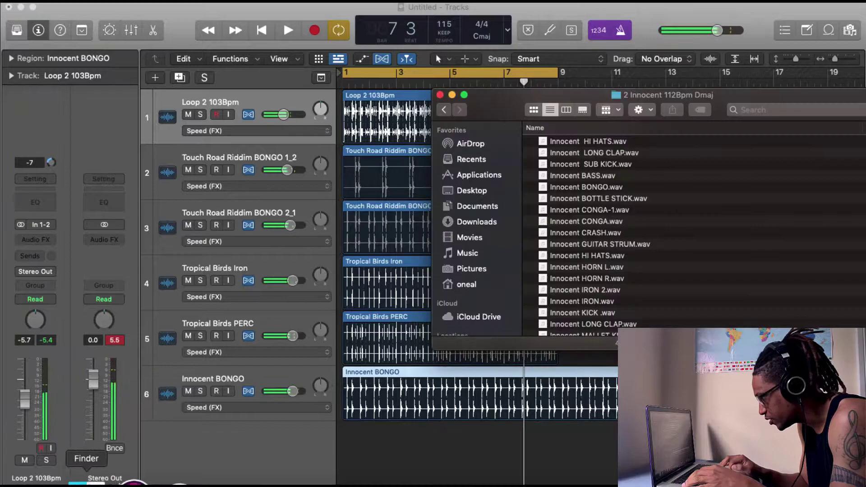
pyautogui.scroll(-3, 611, 250)
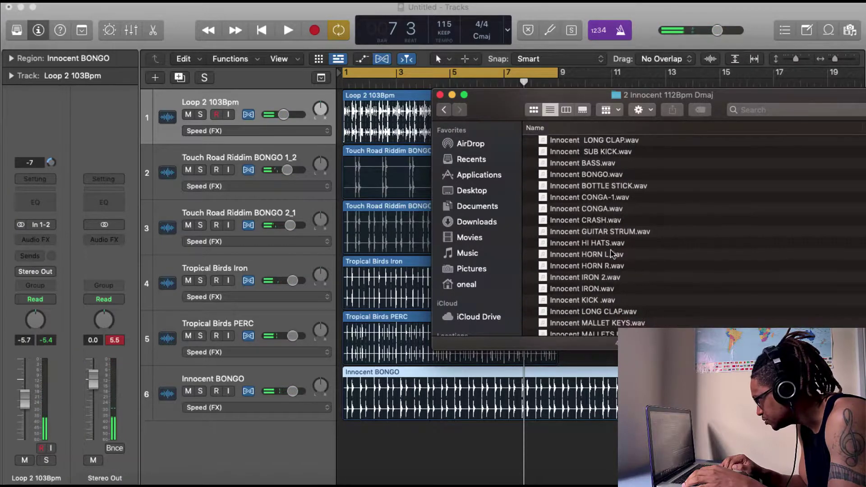
pyautogui.scroll(1, 604, 271)
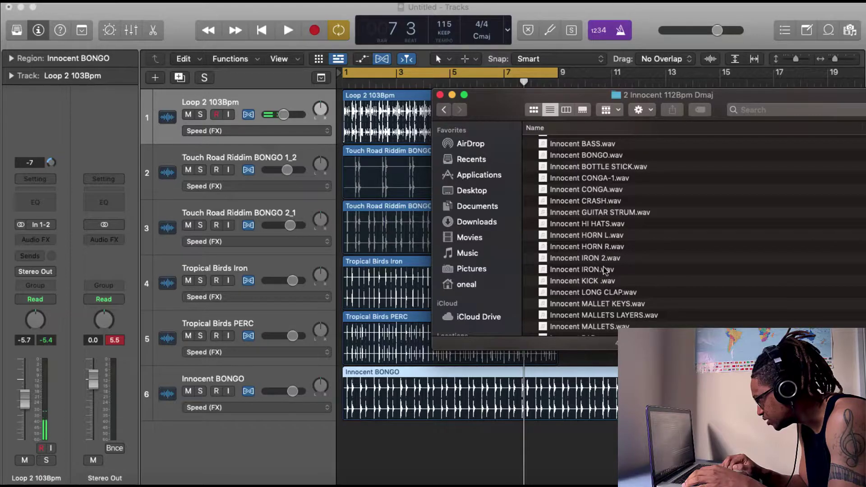
pyautogui.moveTo(605, 270); pyautogui.dragTo(377, 454)
# Set Innocent IRON to Speed (FX) and turn its volume down to about -11 dB.
pyautogui.click(278, 464)
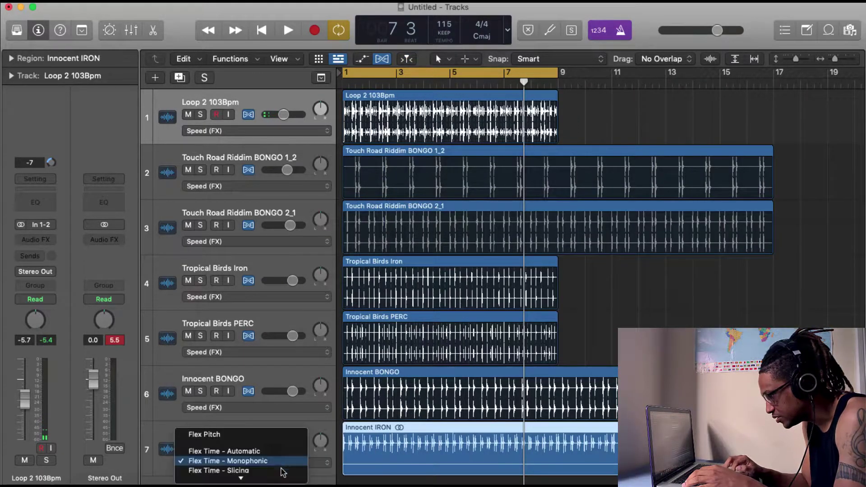
pyautogui.click(271, 469)
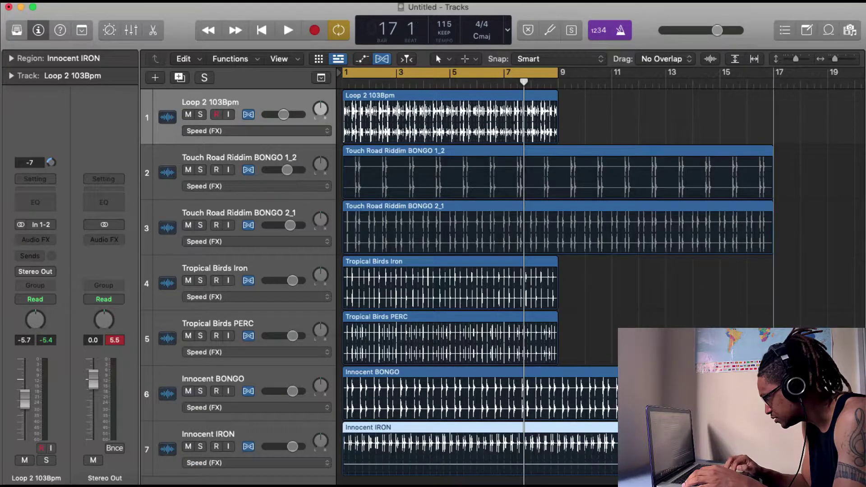
pyautogui.press('Return')
pyautogui.press('space')
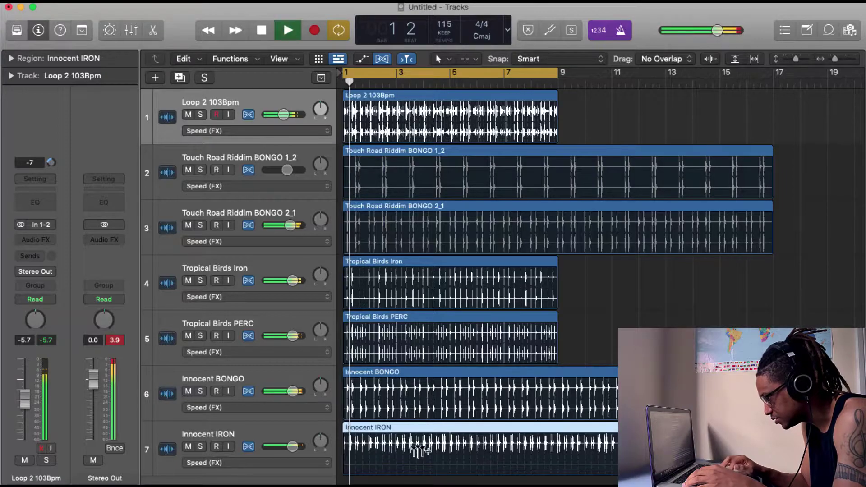
pyautogui.moveTo(293, 447)
pyautogui.mouseDown()
pyautogui.moveTo(323, 445)
pyautogui.moveTo(323, 458)
pyautogui.moveTo(279, 439)
pyautogui.mouseUp()
pyautogui.scroll(-1, 323, 440)
pyautogui.scroll(-3, 327, 391)
pyautogui.scroll(1, 327, 391)
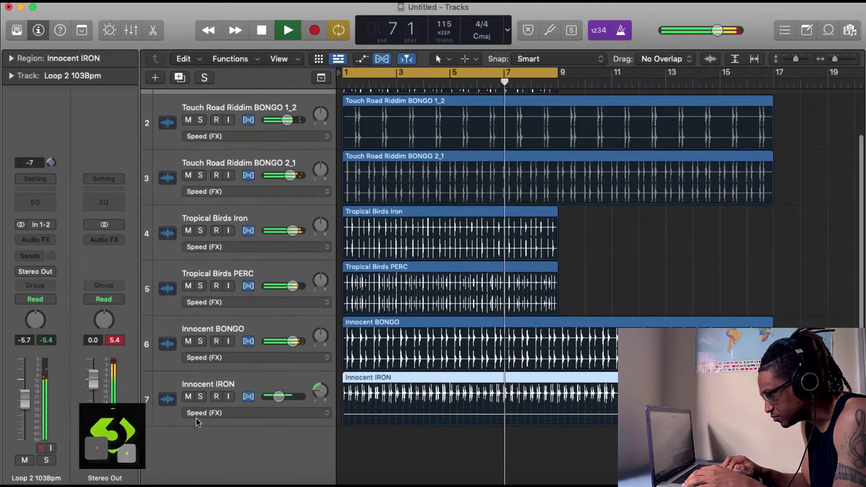
# Add Mercury CONGA.wav from the 1 Mercury 108Bpm Dmaj folder as track 8.
pyautogui.click(327, 390)
pyautogui.press('space')
pyautogui.press('super+Tab')
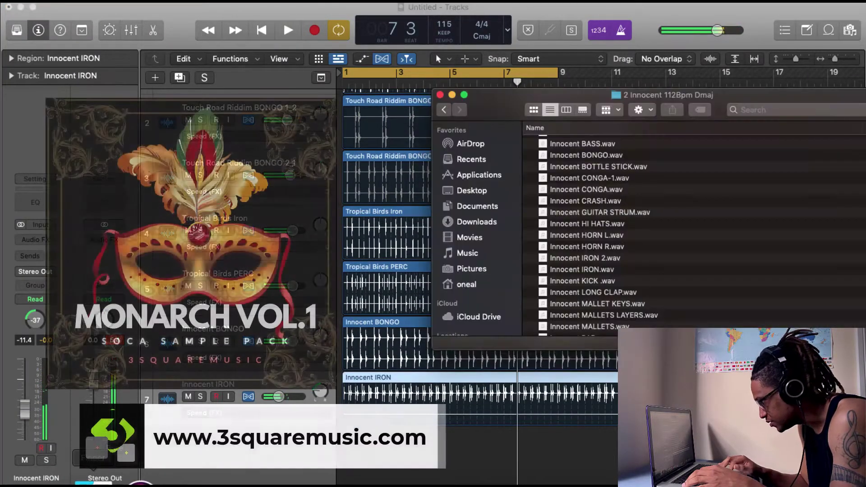
pyautogui.click(445, 110)
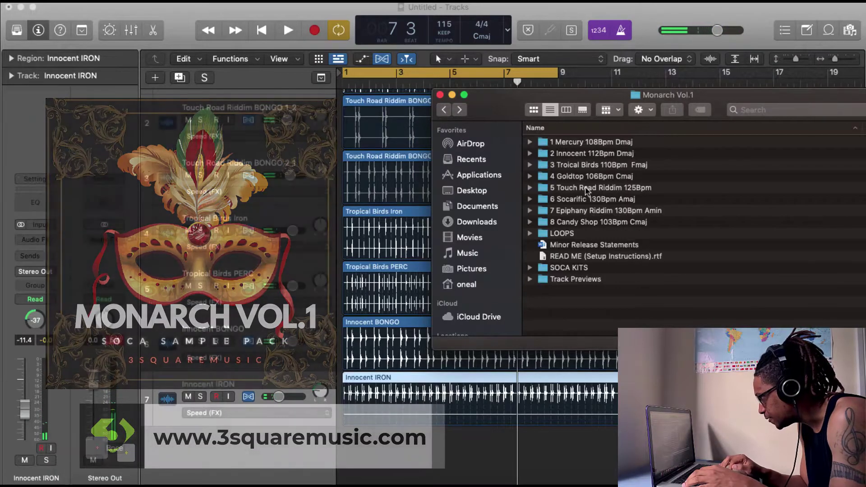
pyautogui.doubleClick(586, 142)
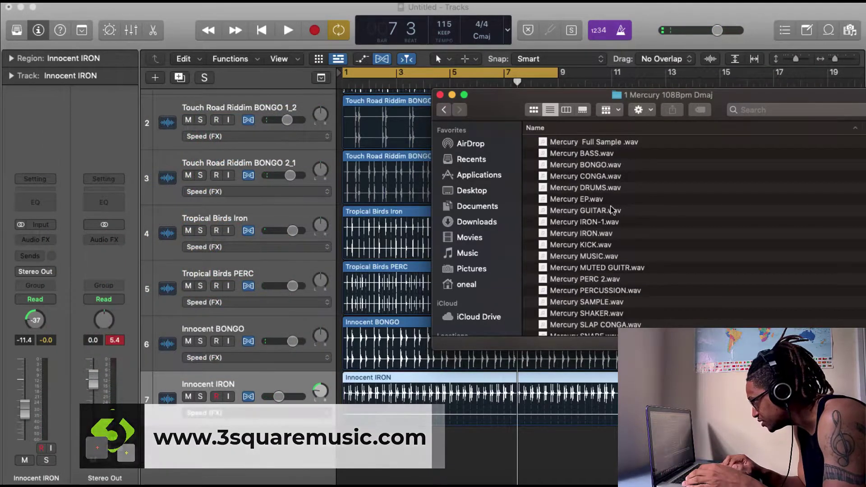
pyautogui.click(612, 180)
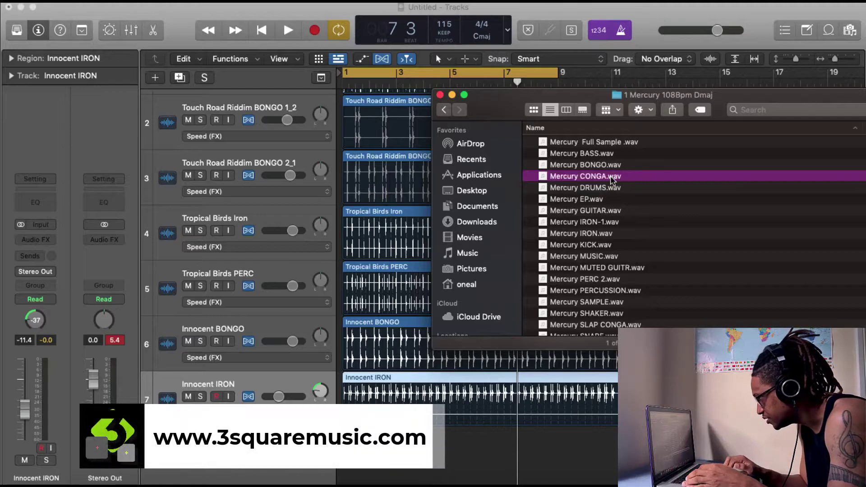
pyautogui.moveTo(612, 180); pyautogui.dragTo(347, 454)
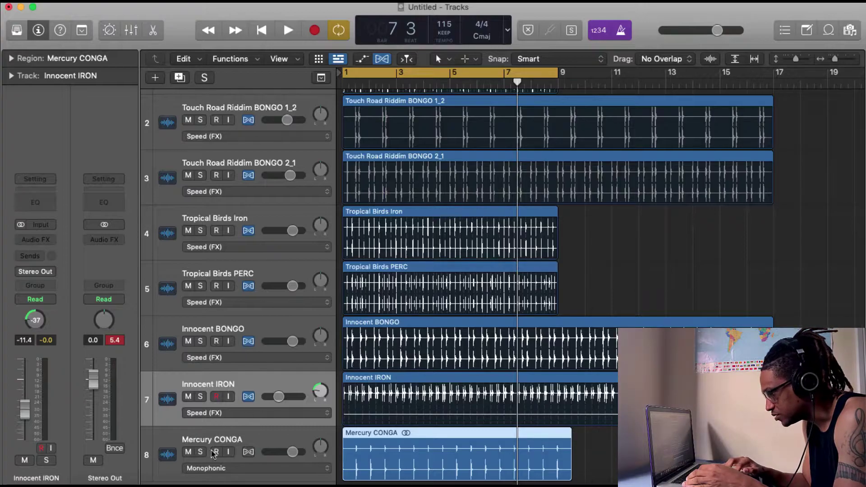
# Set Mercury CONGA to Speed (FX) and trim its region to end at bar 9.
pyautogui.click(209, 469)
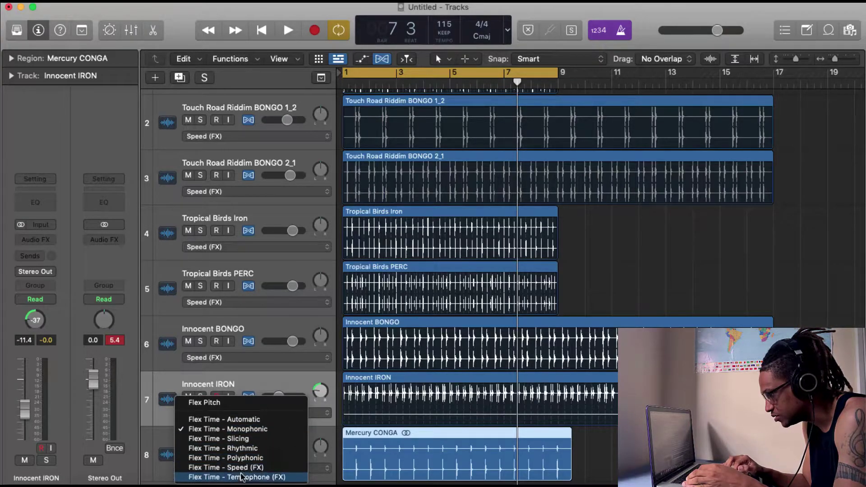
pyautogui.click(241, 468)
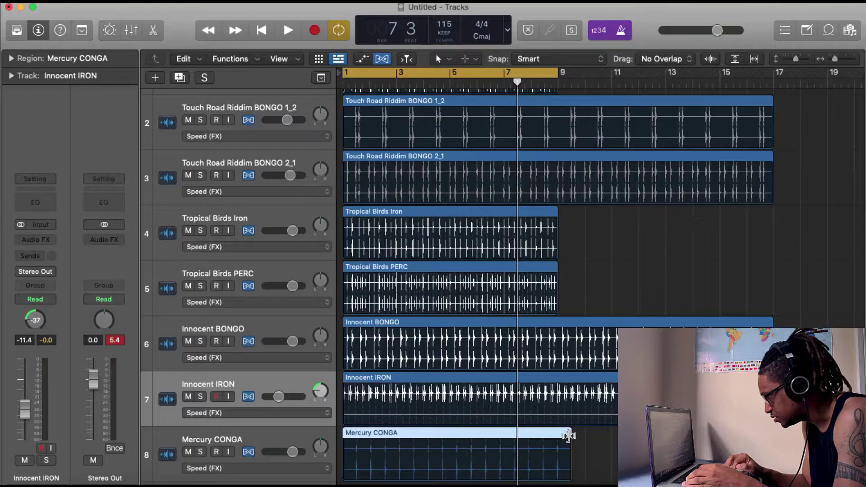
pyautogui.moveTo(568, 436); pyautogui.dragTo(555, 436)
pyautogui.press('Return')
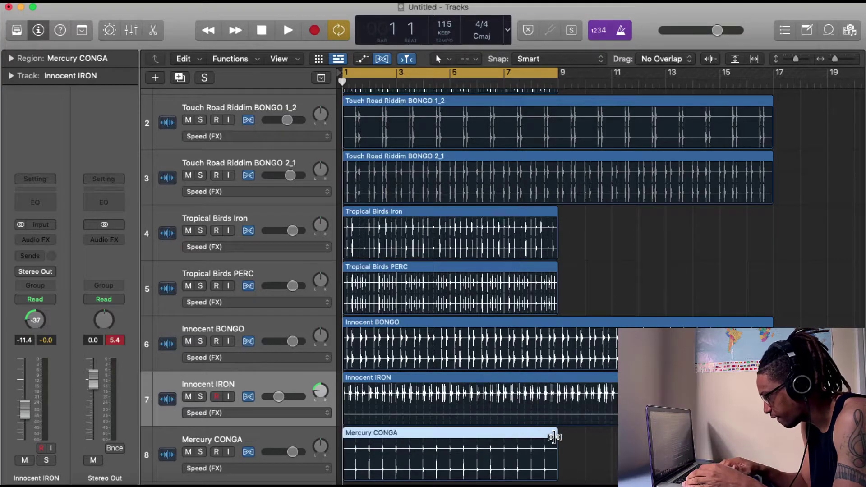
pyautogui.press('space')
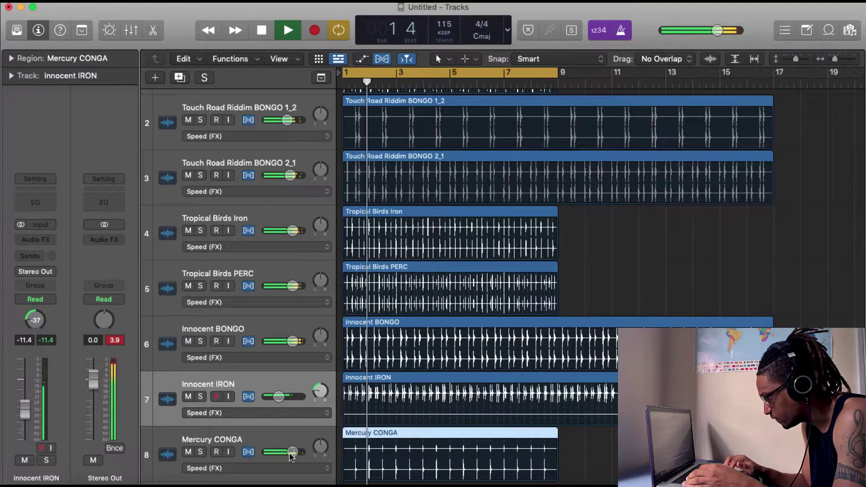
# Lower Mercury CONGA to -2.6 dB and solo the track.
pyautogui.moveTo(291, 456); pyautogui.dragTo(277, 457)
pyautogui.scroll(-2, 276, 447)
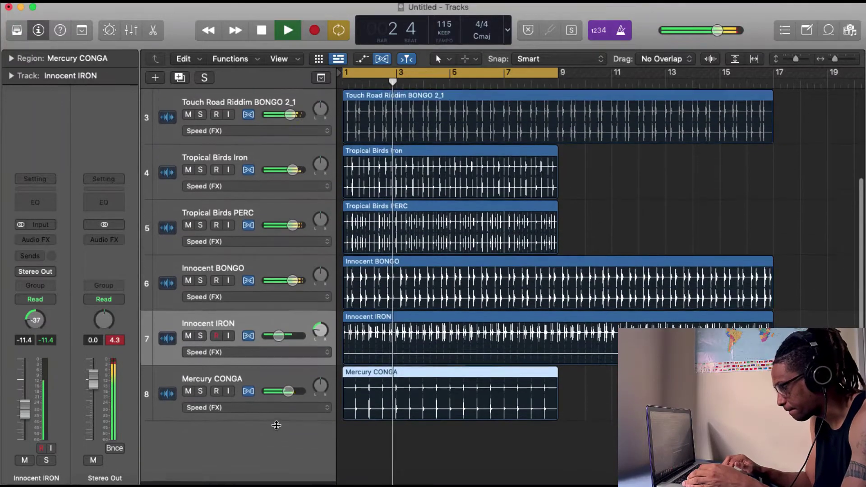
pyautogui.click(252, 384)
pyautogui.press('space')
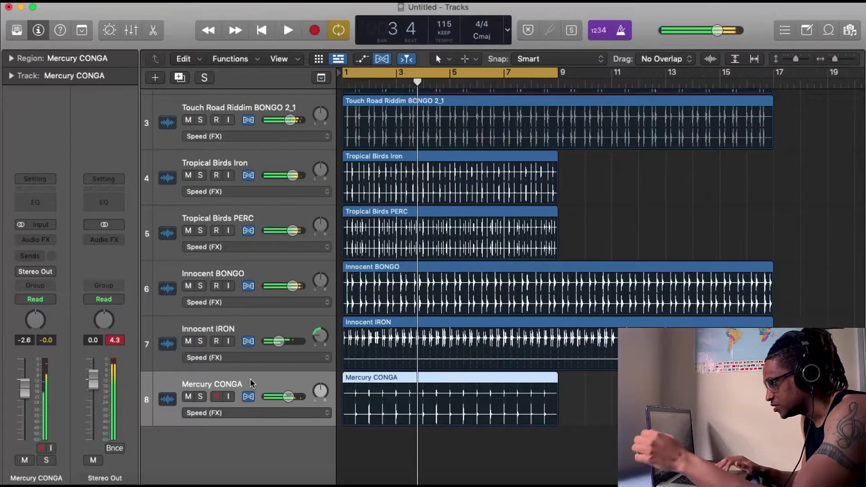
pyautogui.click(201, 397)
# Insert a Delay > Stereo Delay (Stereo) in Mercury CONGA's Audio FX slot.
pyautogui.press('space')
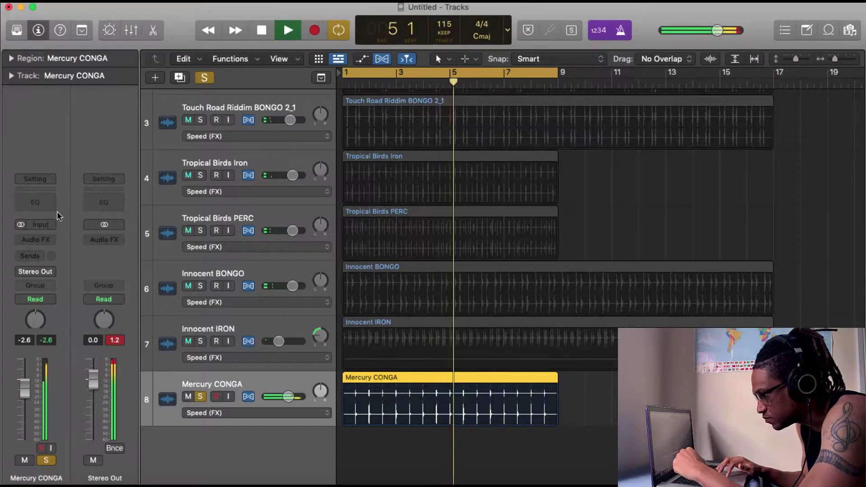
pyautogui.click(36, 239)
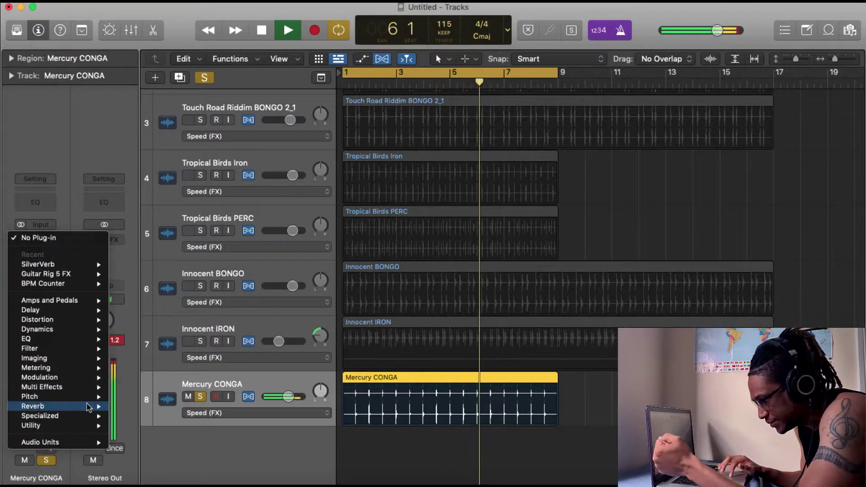
pyautogui.moveTo(92, 310)
pyautogui.moveTo(156, 342)
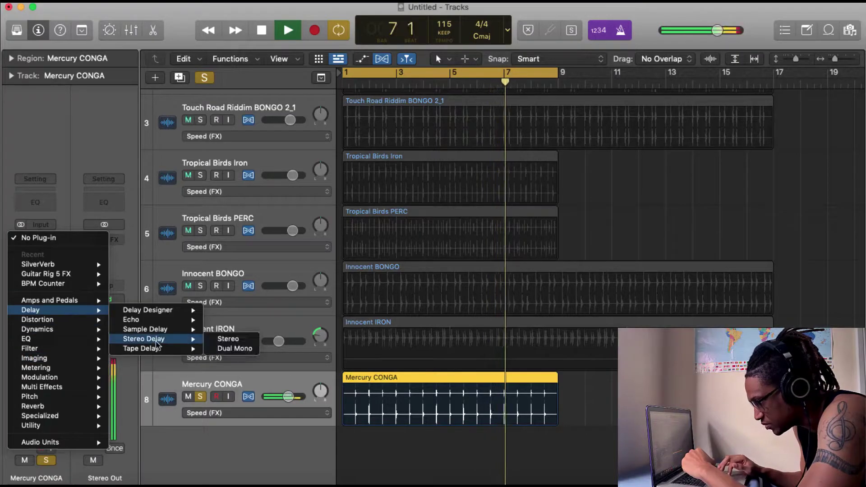
pyautogui.click(228, 339)
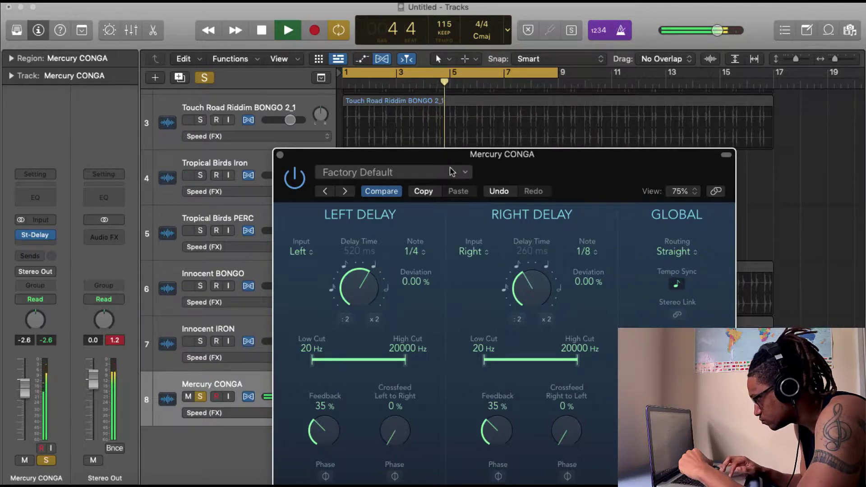
# Solo the Innocent IRON, Innocent BONGO, Tropical Birds PERC and Tropical Birds Iron tracks.
pyautogui.click(200, 342)
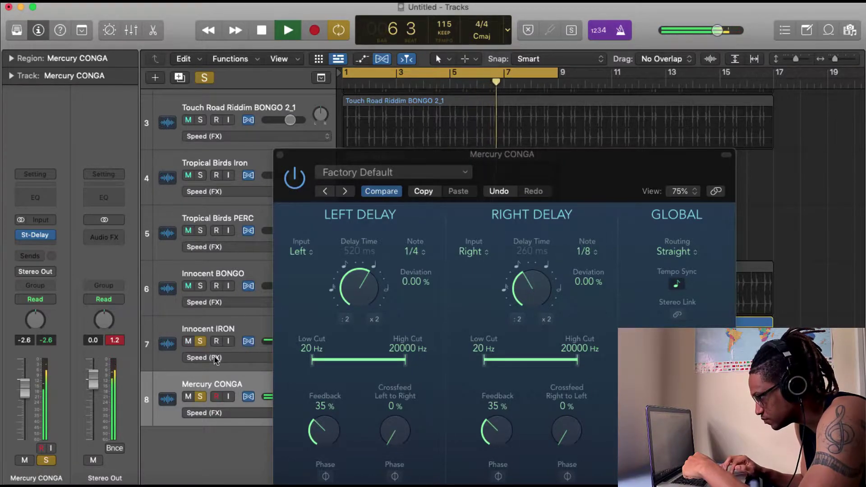
pyautogui.click(200, 286)
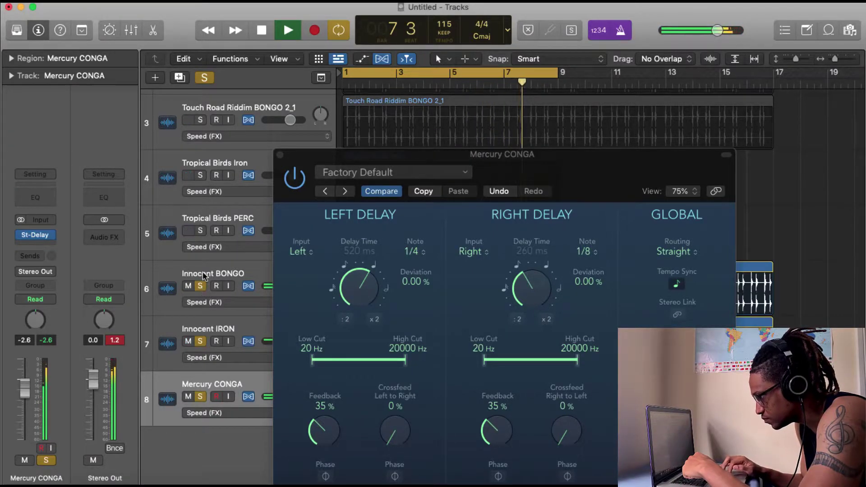
pyautogui.click(201, 231)
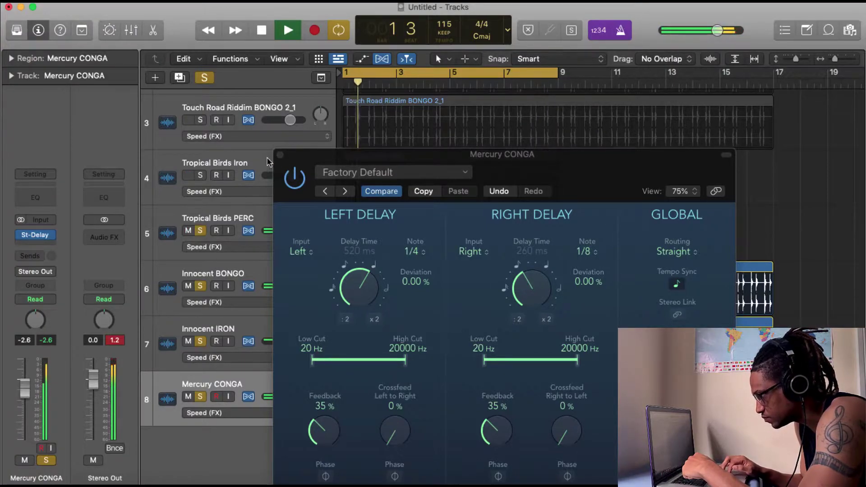
pyautogui.click(200, 175)
# Close the Mercury CONGA delay window and also solo the Touch Road Riddim BONGO track.
pyautogui.click(280, 155)
pyautogui.scroll(1, 219, 144)
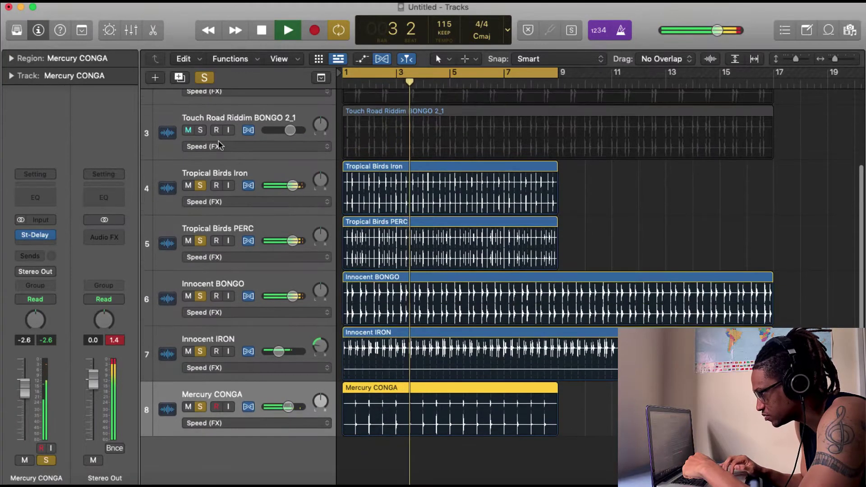
pyautogui.click(200, 130)
pyautogui.scroll(1, 212, 144)
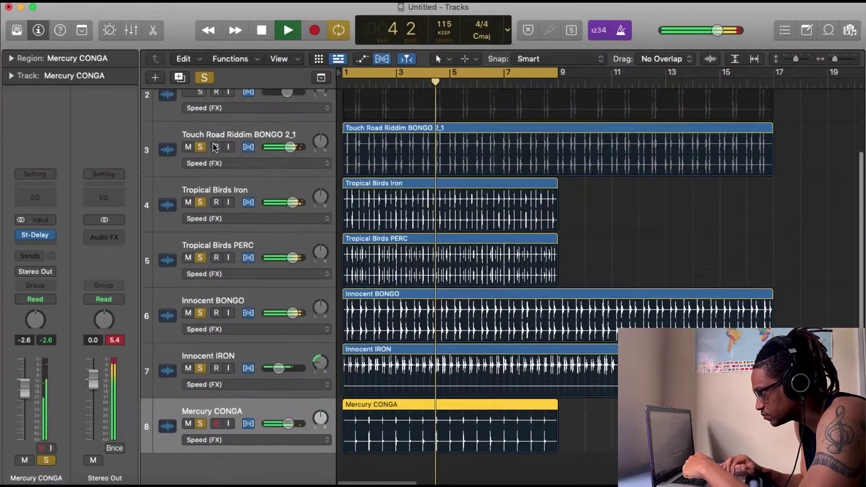
pyautogui.scroll(1, 212, 148)
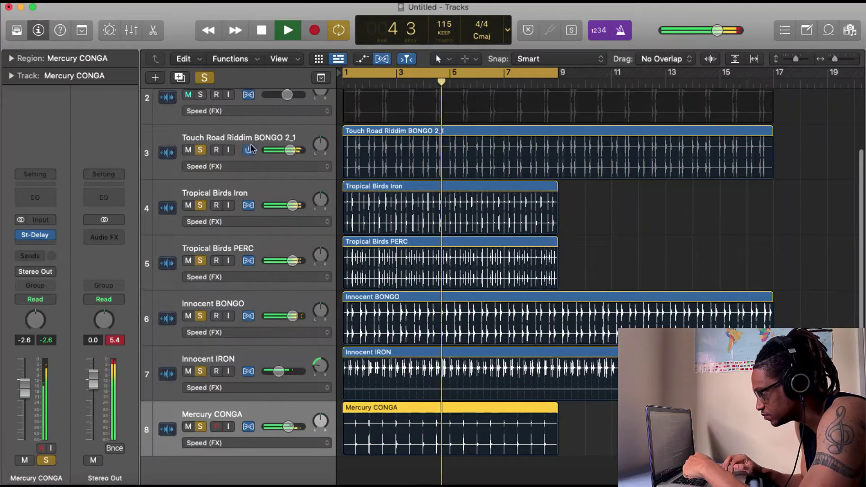
# Turn off the solos on all six tracks, from Touch Road Riddim BONGO to Mercury CONGA.
pyautogui.click(201, 150)
pyautogui.click(201, 205)
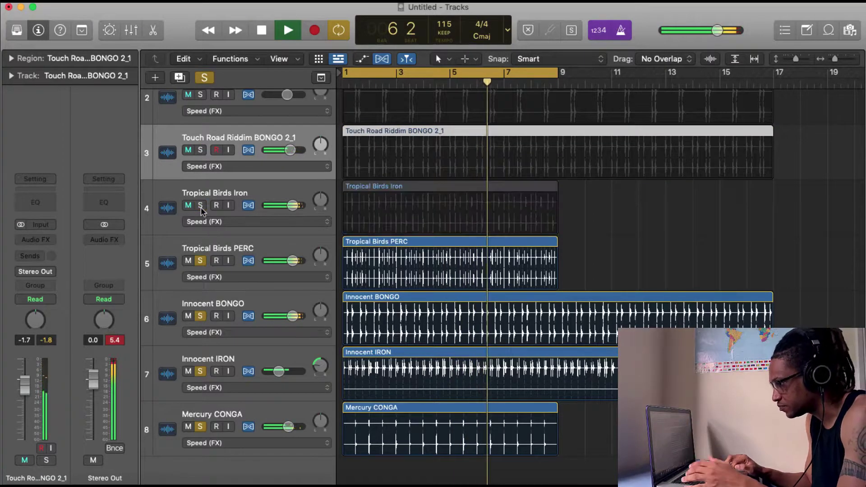
pyautogui.click(200, 261)
pyautogui.click(201, 316)
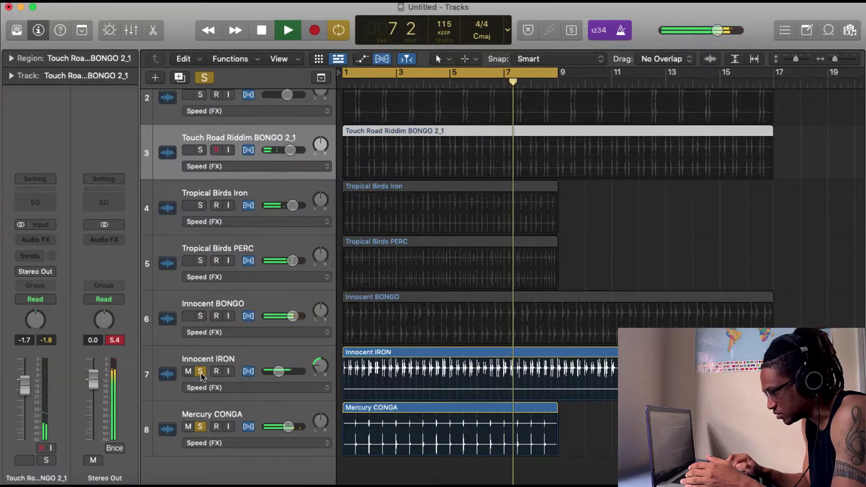
pyautogui.click(200, 371)
pyautogui.click(200, 427)
pyautogui.scroll(-3, 348, 346)
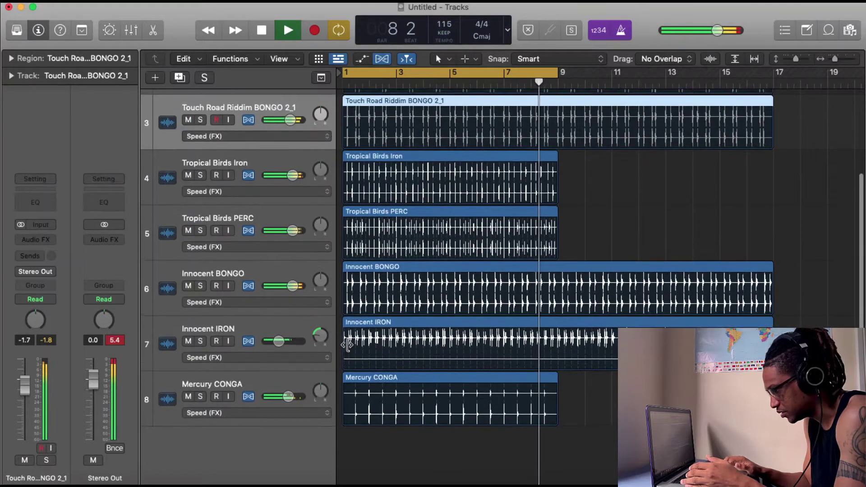
# Drag Tropical Birds Kick.wav from the 3 Troical Birds 110Bpm Fmaj folder in as a new track.
pyautogui.click(89, 480)
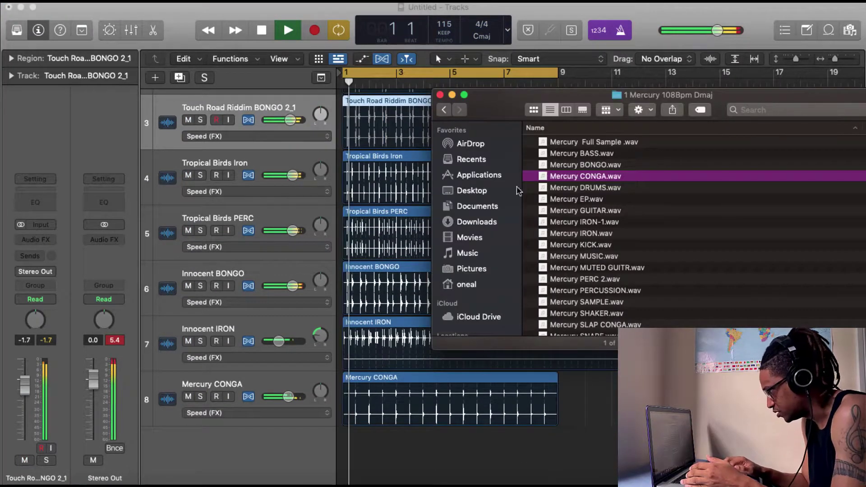
pyautogui.press('super+bracketleft')
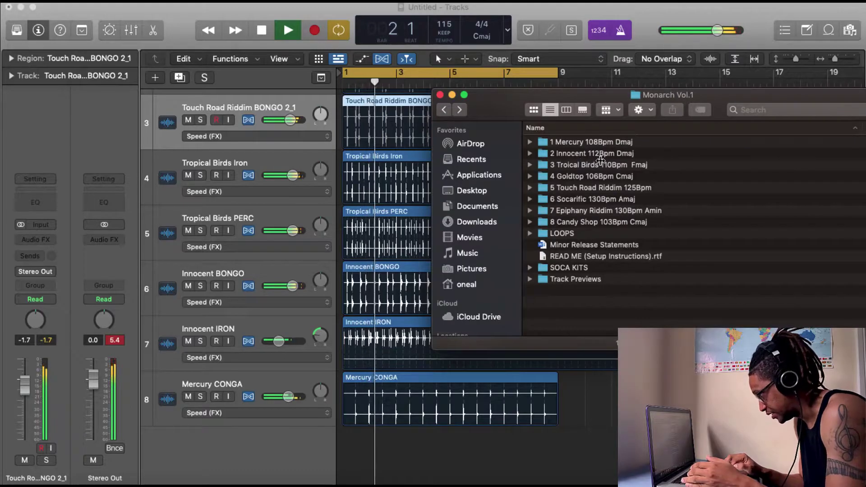
pyautogui.click(595, 166)
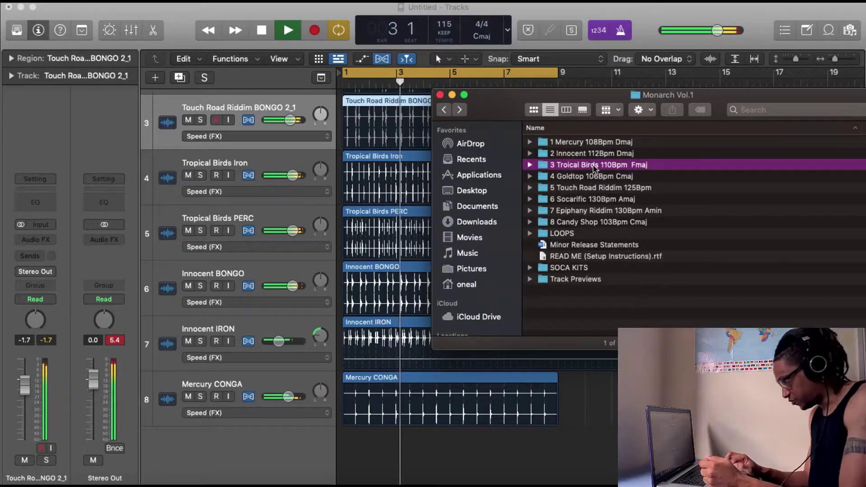
pyautogui.doubleClick(595, 166)
pyautogui.scroll(-3, 597, 220)
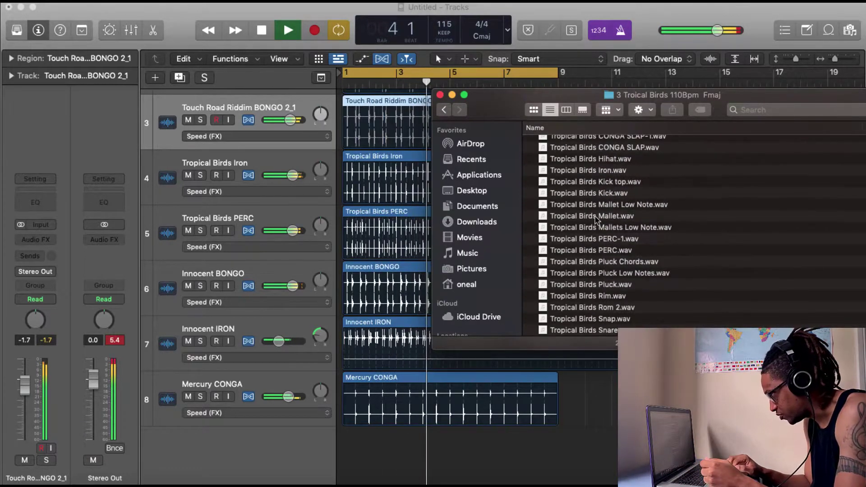
pyautogui.moveTo(600, 193); pyautogui.dragTo(363, 435)
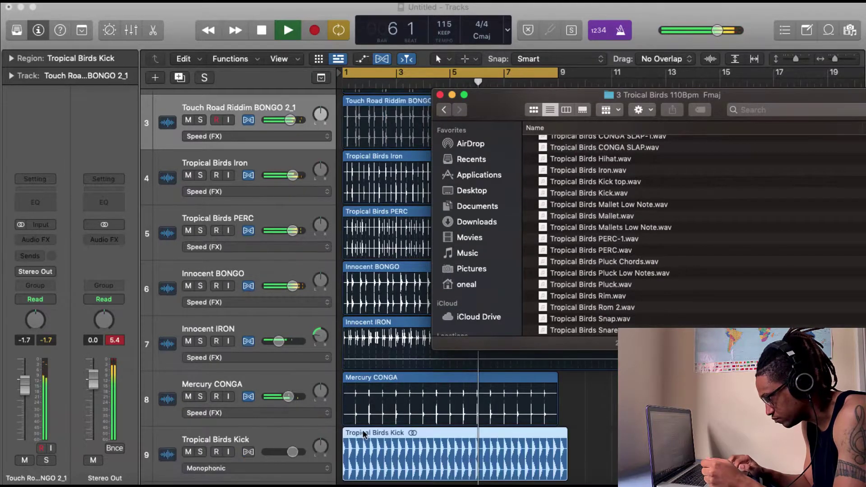
pyautogui.click(364, 435)
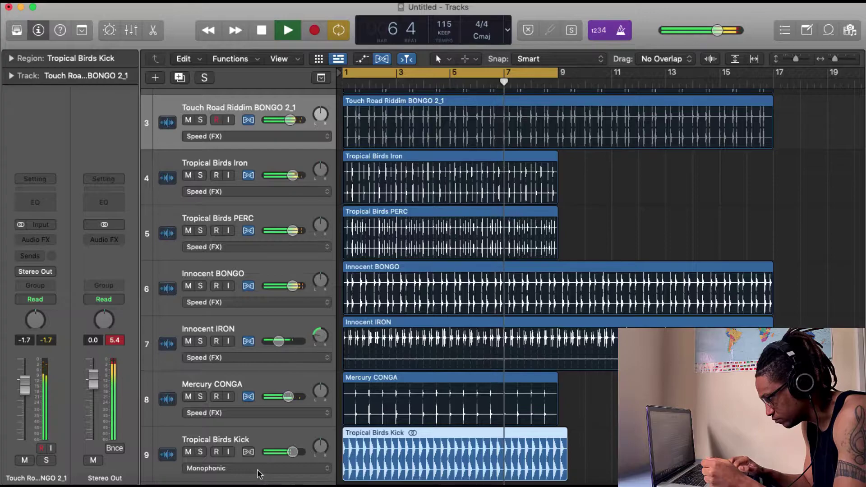
pyautogui.scroll(-2, 260, 474)
# Set the kick track to Speed flex mode, stretch its region to bar 9, and play it back.
pyautogui.click(271, 431)
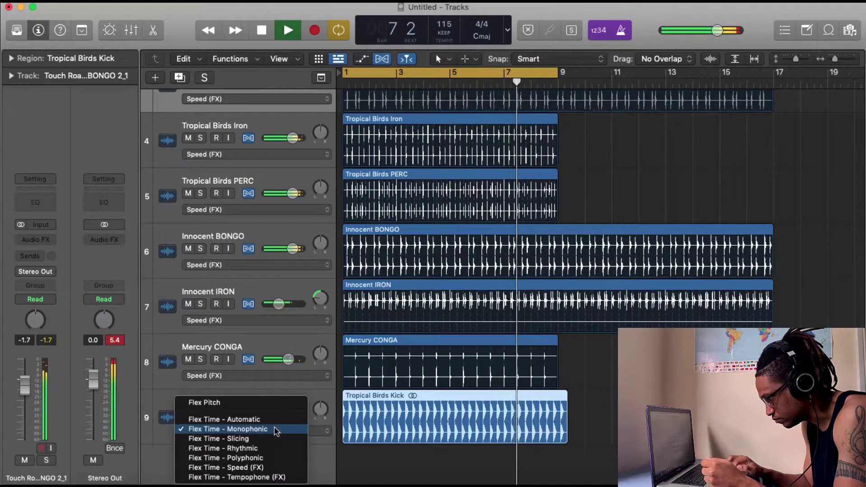
pyautogui.click(260, 467)
pyautogui.press('space')
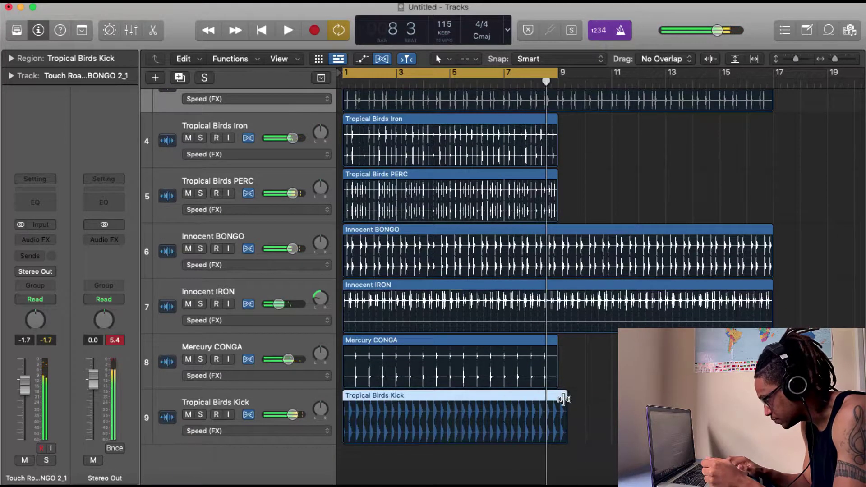
pyautogui.moveTo(563, 399); pyautogui.dragTo(557, 399)
pyautogui.press('Return')
pyautogui.press('space')
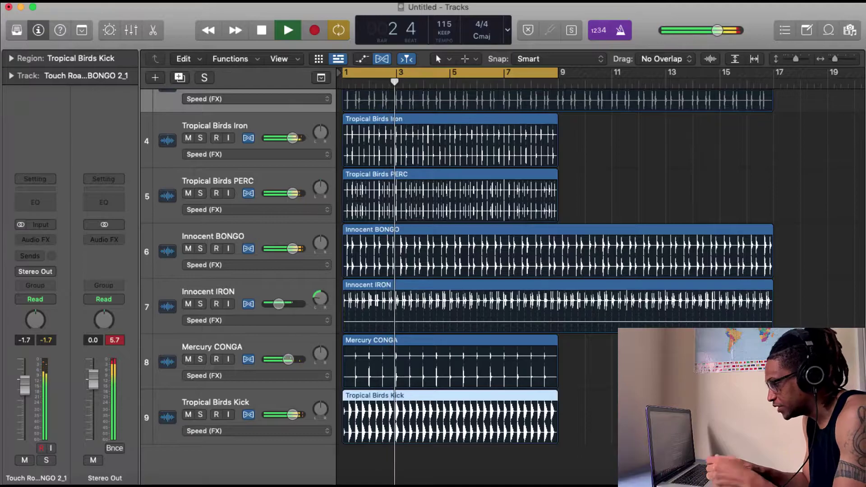
pyautogui.press('space')
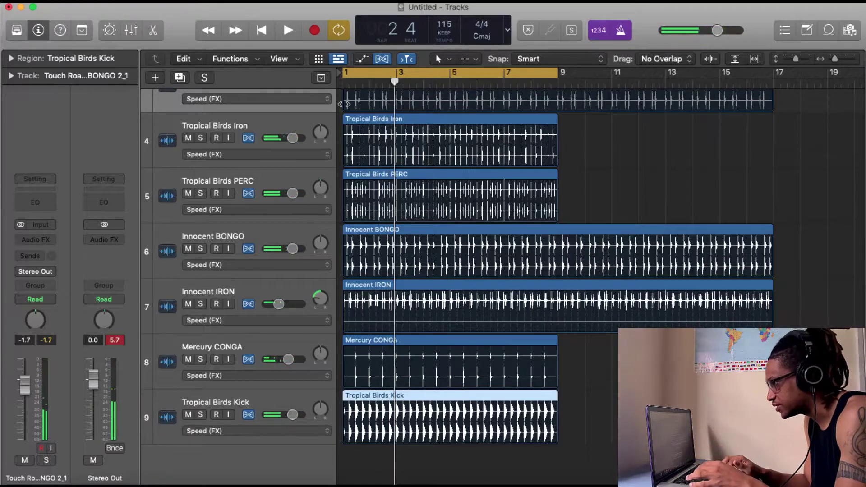
# Create a software instrument track and load Drum Machine Designer in its instrument slot.
pyautogui.click(155, 77)
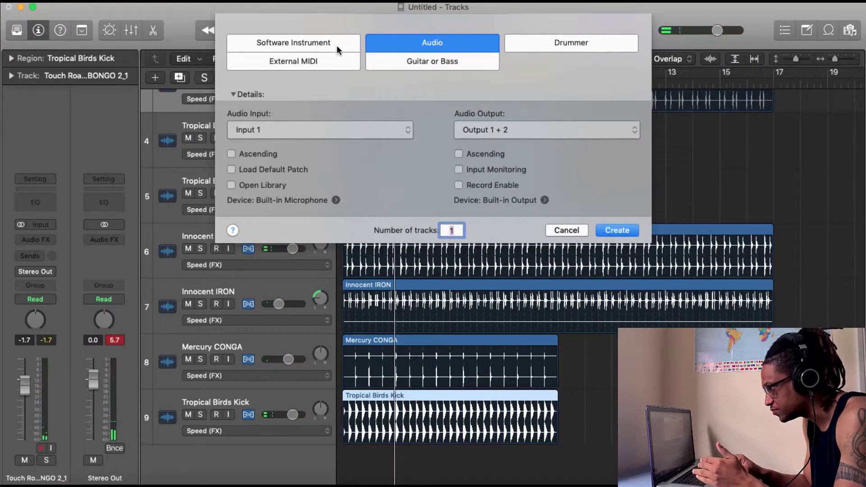
pyautogui.click(348, 42)
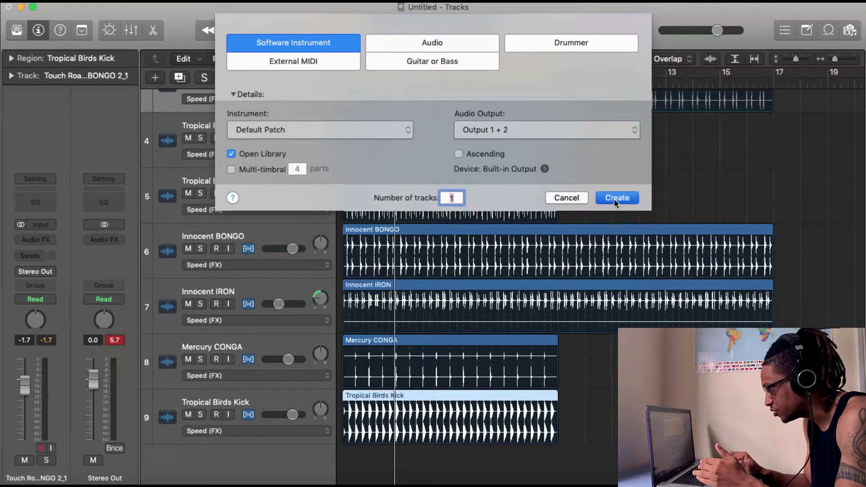
pyautogui.press('Return')
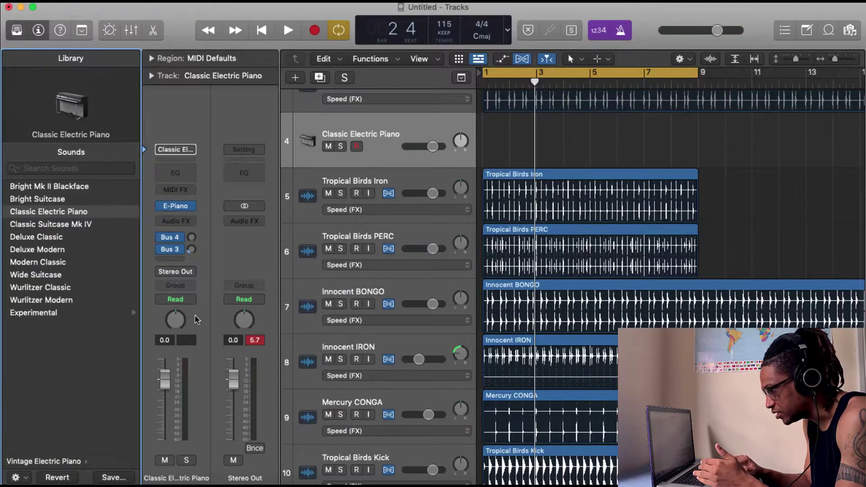
pyautogui.scroll(-2, 379, 271)
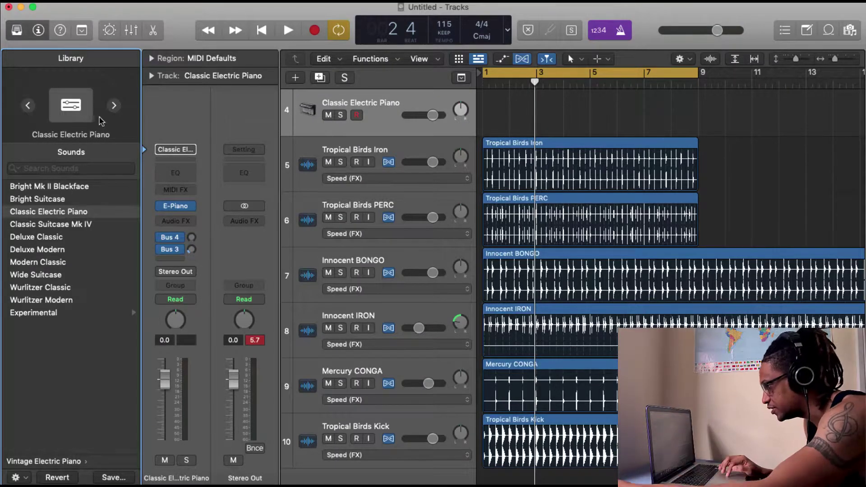
pyautogui.click(193, 205)
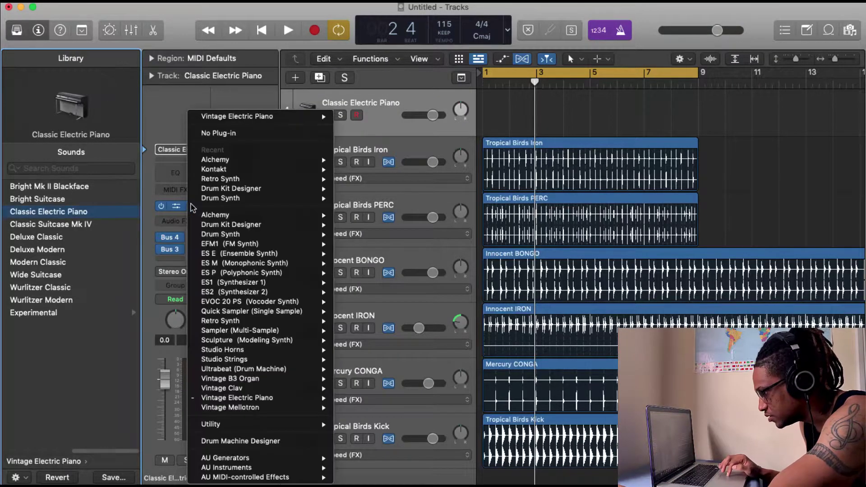
pyautogui.click(225, 442)
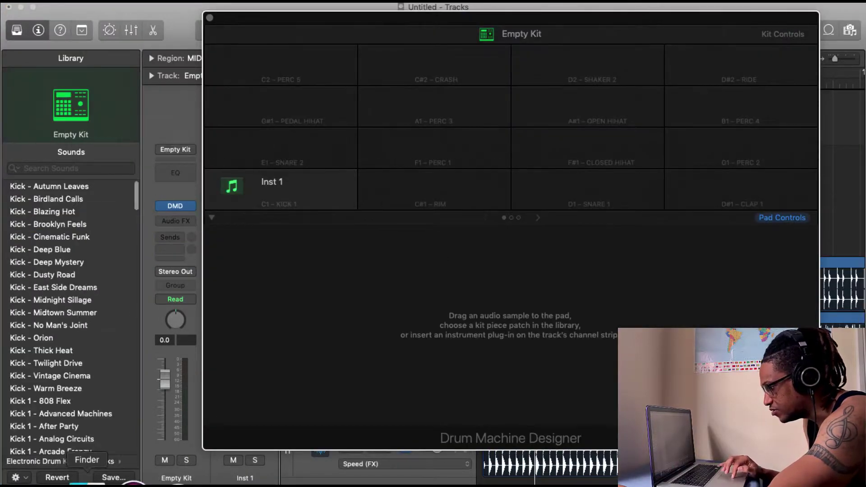
# Browse Monarch Vol.1 > SOCA KITS > ONE SHOTS > RADIO READY SAMPLES > Kicks in Finder.
pyautogui.press('super+Tab')
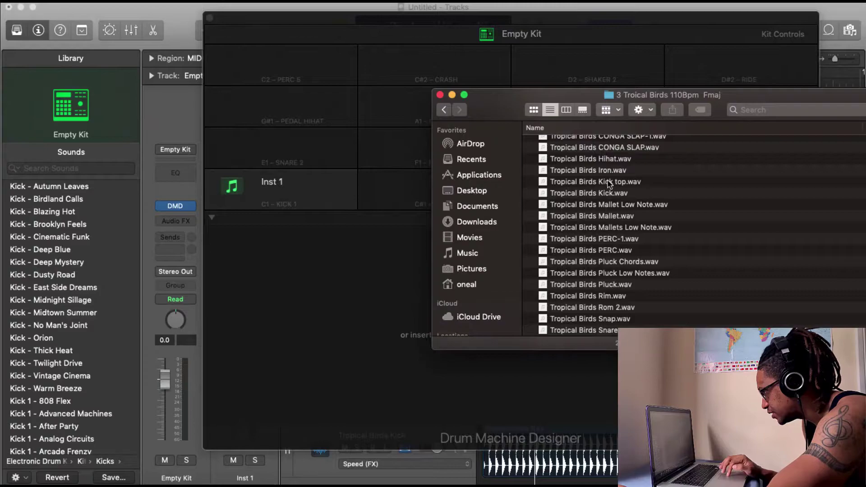
pyautogui.scroll(3, 604, 194)
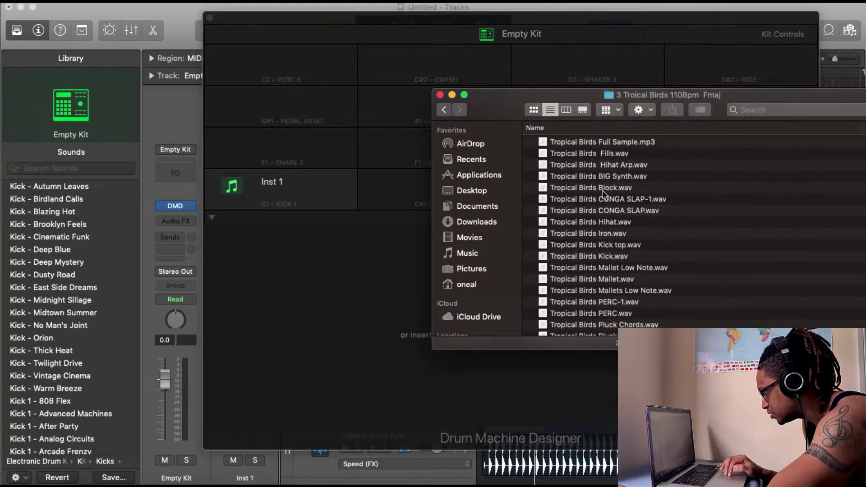
pyautogui.scroll(-5, 603, 191)
pyautogui.scroll(5, 603, 191)
pyautogui.click(444, 110)
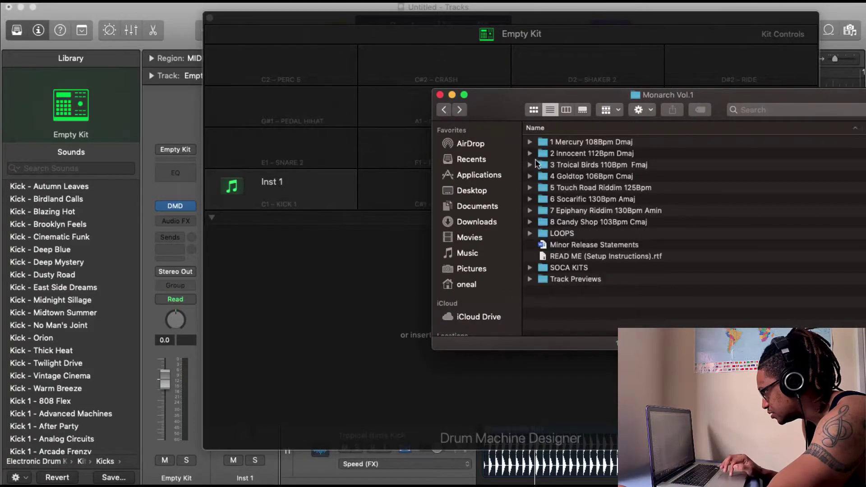
pyautogui.doubleClick(577, 268)
pyautogui.doubleClick(582, 142)
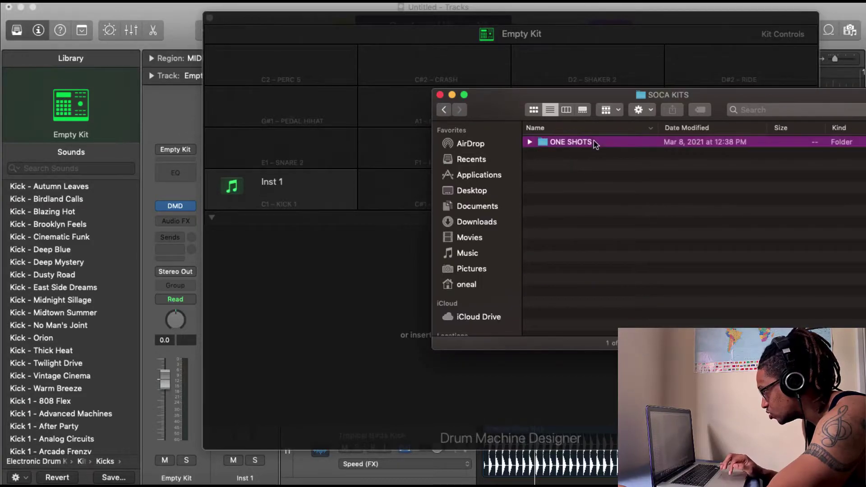
pyautogui.click(601, 143)
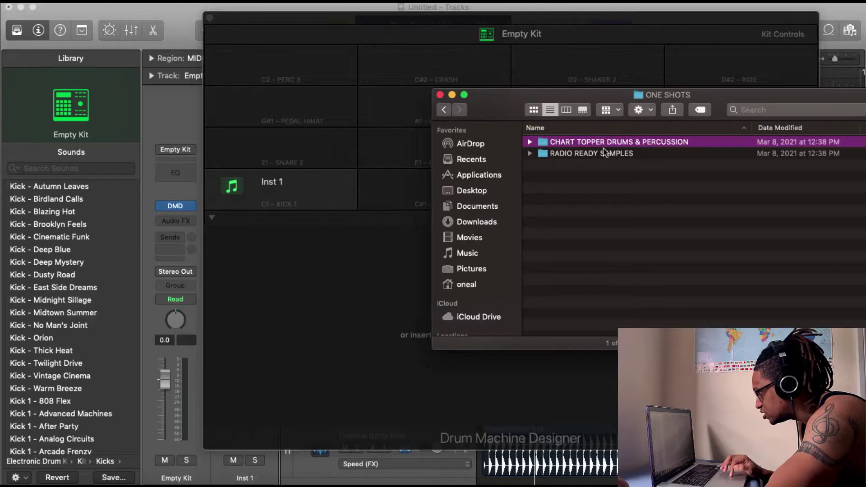
pyautogui.doubleClick(608, 154)
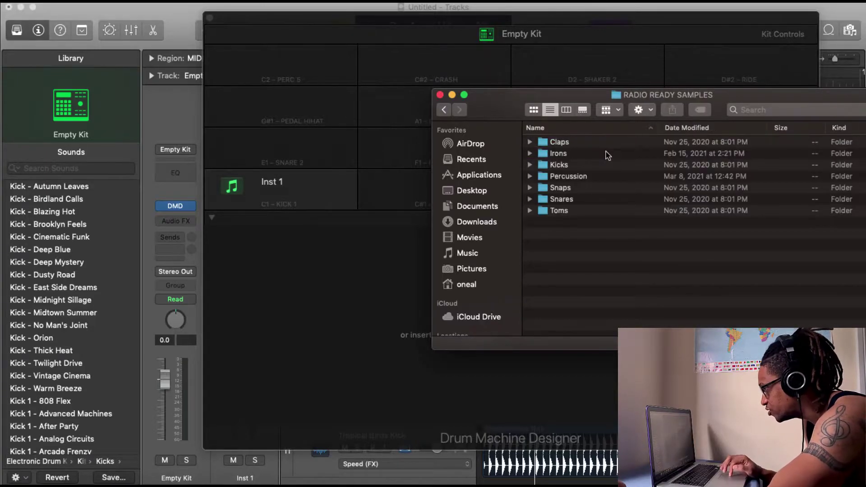
pyautogui.doubleClick(560, 165)
pyautogui.scroll(-5, 580, 226)
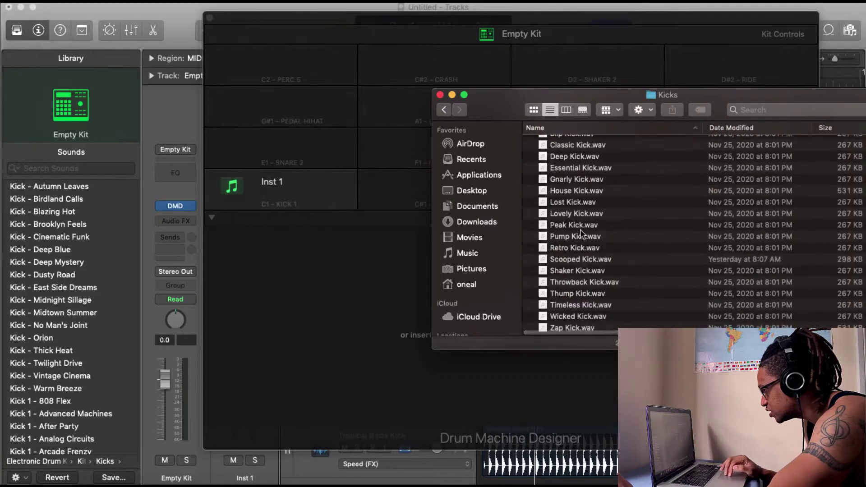
pyautogui.scroll(3, 582, 234)
pyautogui.scroll(2, 582, 234)
pyautogui.scroll(-3, 581, 234)
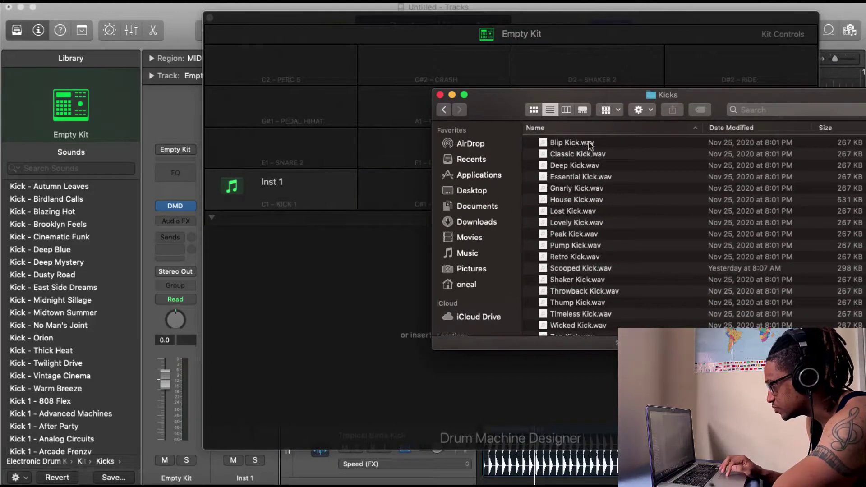
# Preview Blip Kick, Classic Kick and Deep Kick, then close the Kicks folder window.
pyautogui.click(590, 144)
pyautogui.press('space')
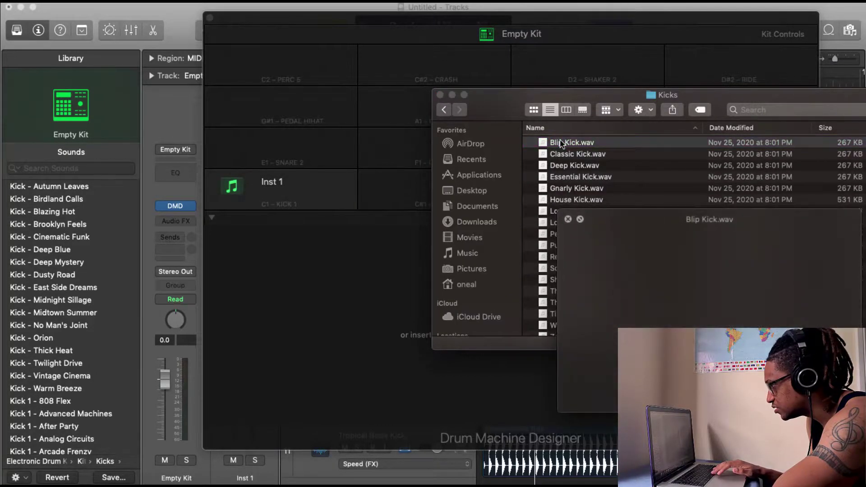
pyautogui.press('Down')
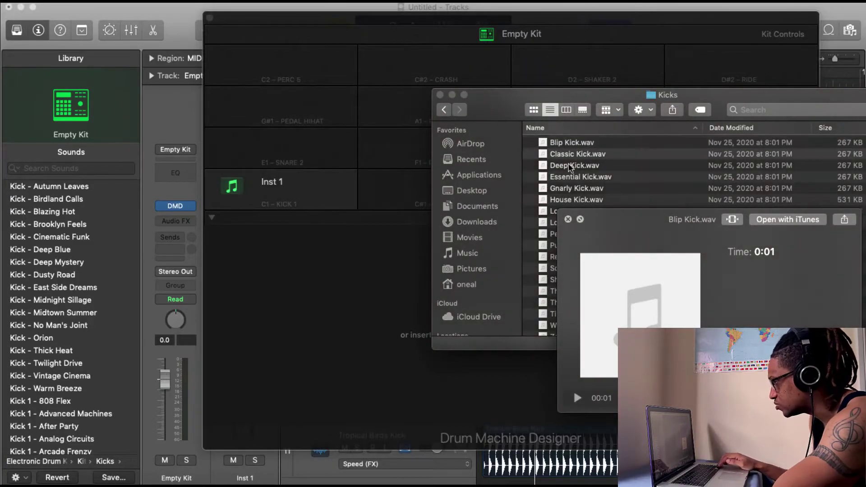
pyautogui.press('Down')
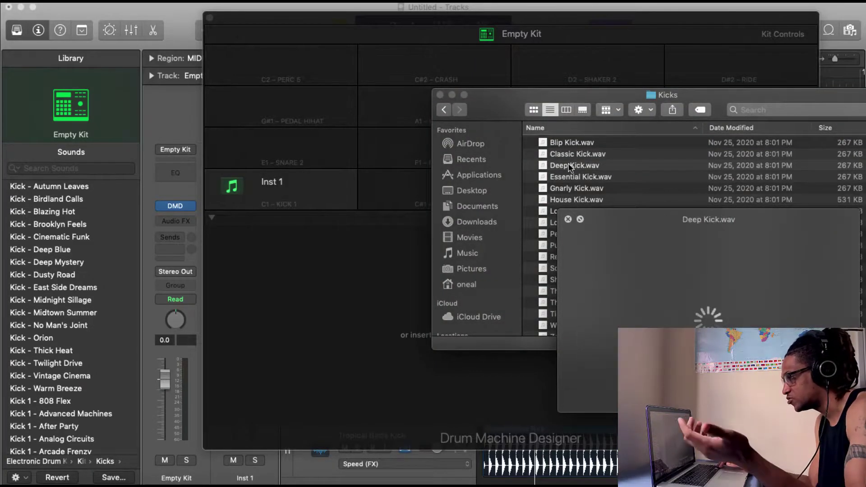
pyautogui.press('space')
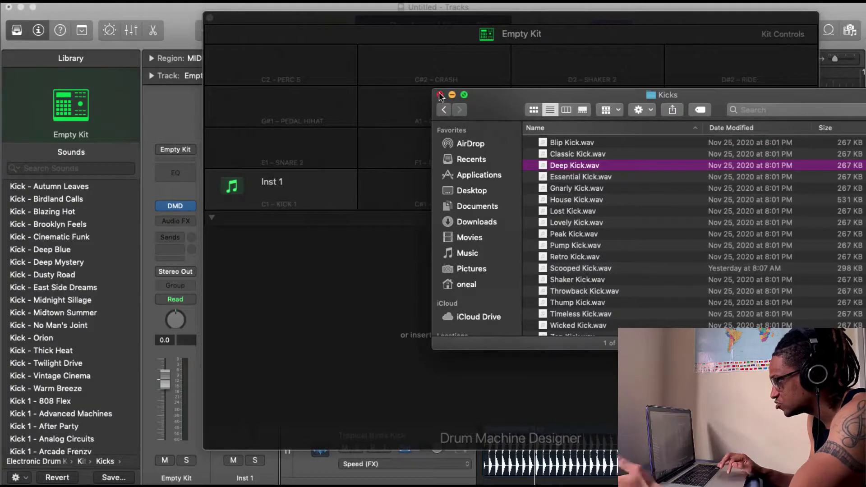
pyautogui.click(440, 96)
# Close the drum kit designer and play the arrangement briefly.
pyautogui.click(210, 17)
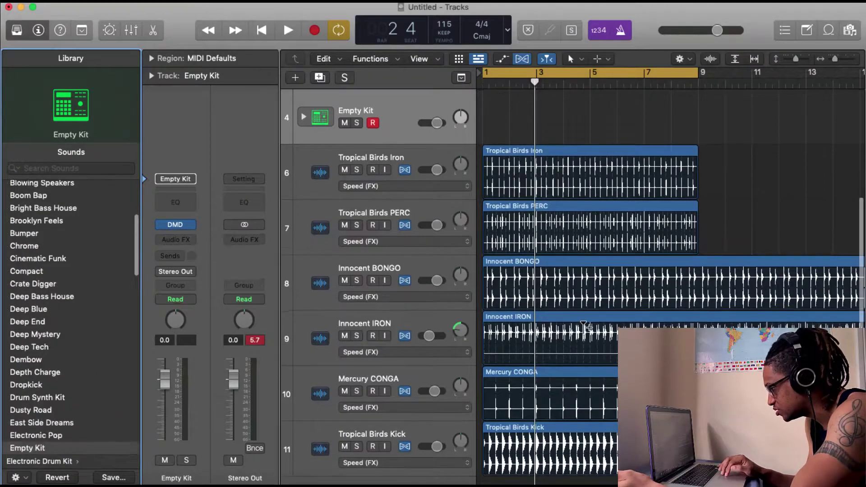
pyautogui.scroll(-2, 585, 325)
pyautogui.press('space')
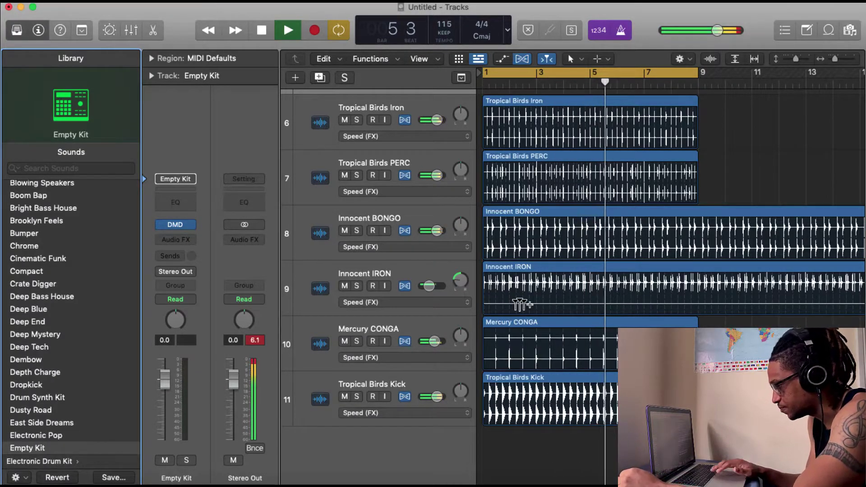
pyautogui.press('space')
# Drag Tropical Birds Snare.wav from Monarch Vol.1's 3 Troical Birds folder in as a new track.
pyautogui.click(106, 473)
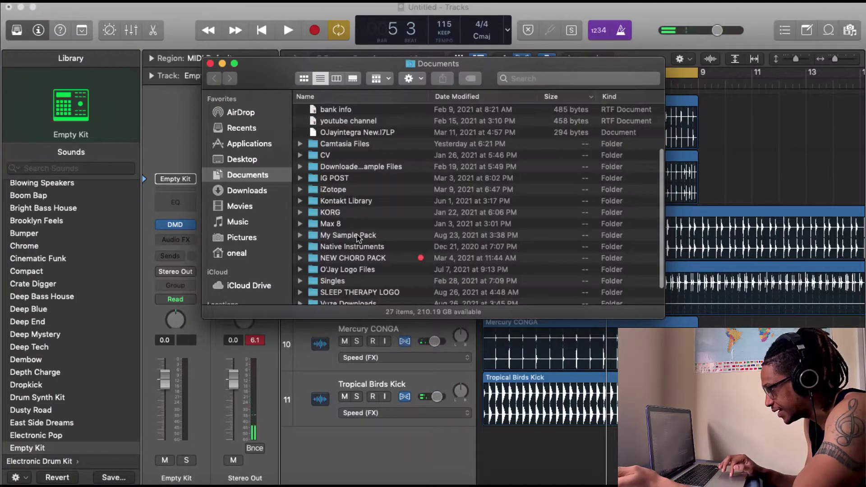
pyautogui.doubleClick(358, 236)
pyautogui.doubleClick(356, 133)
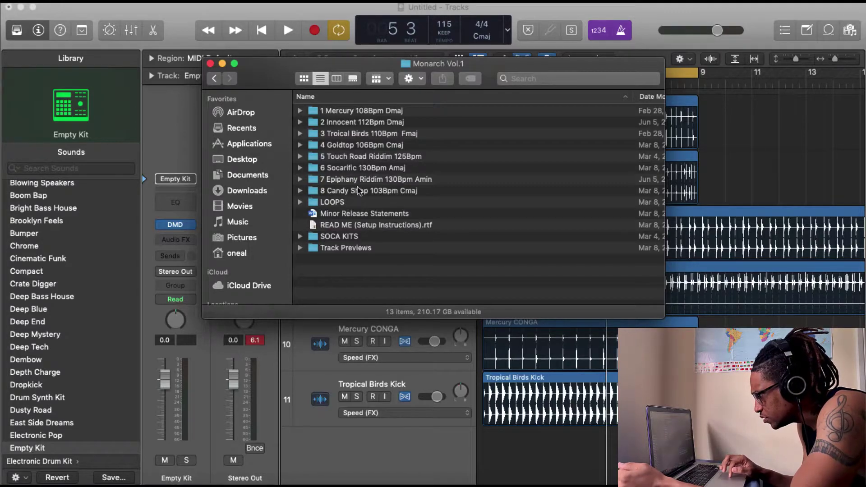
pyautogui.doubleClick(397, 134)
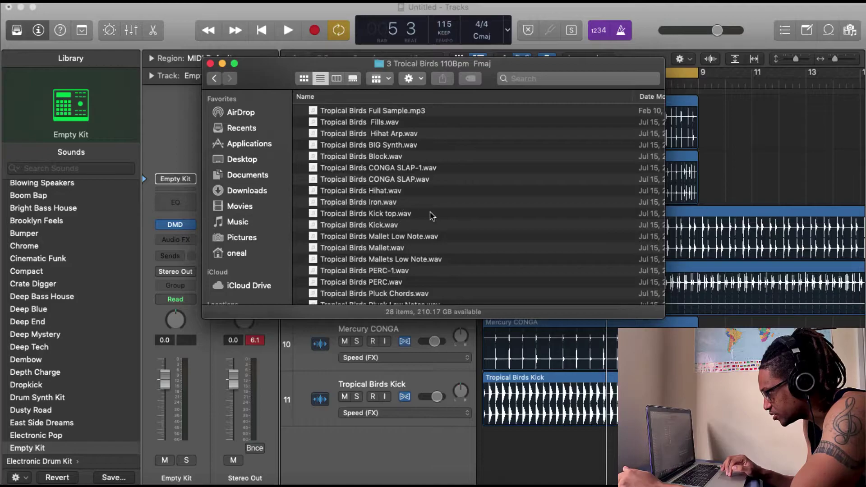
pyautogui.scroll(-5, 432, 215)
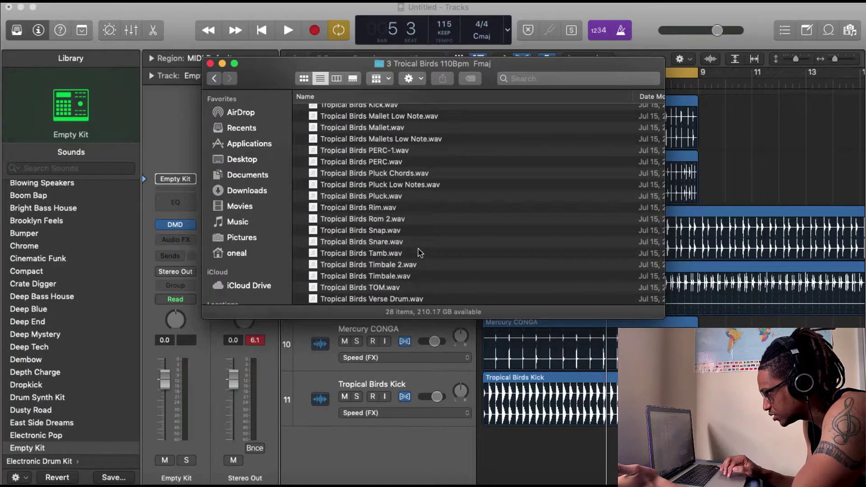
pyautogui.moveTo(397, 248); pyautogui.dragTo(482, 447)
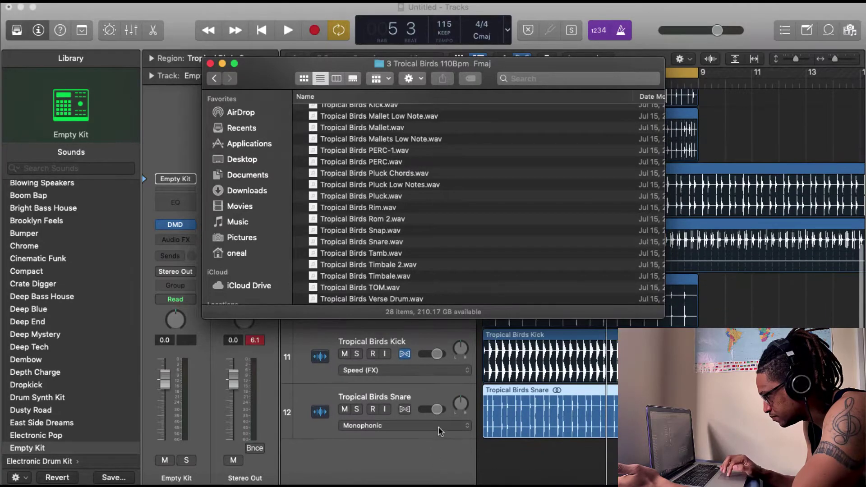
# Set the snare track's flex mode to Speed (FX) and play the groove from bar 1.
pyautogui.click(442, 429)
pyautogui.click(430, 424)
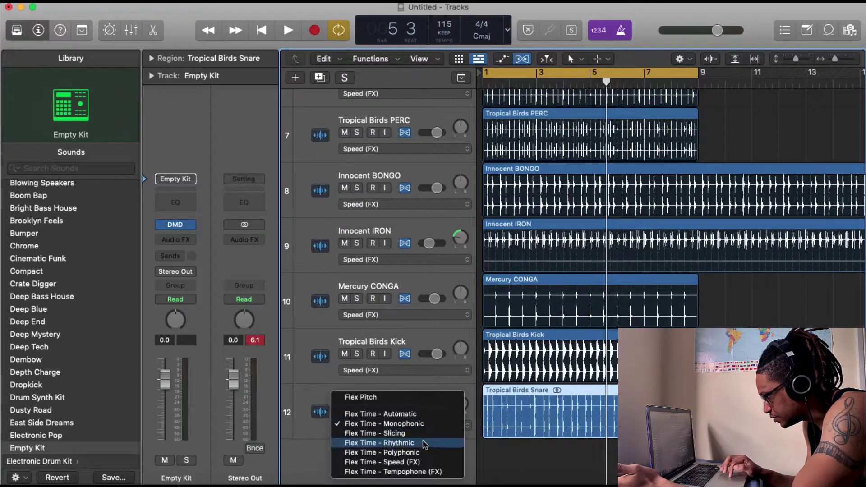
pyautogui.click(422, 462)
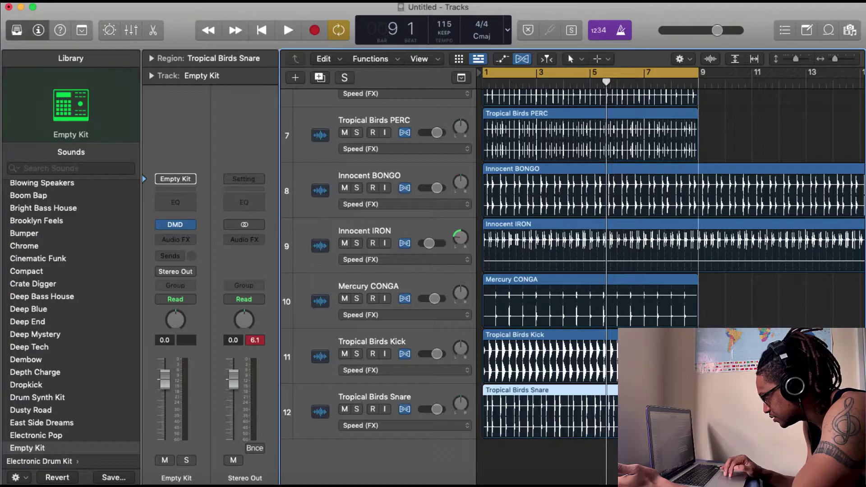
pyautogui.press('space')
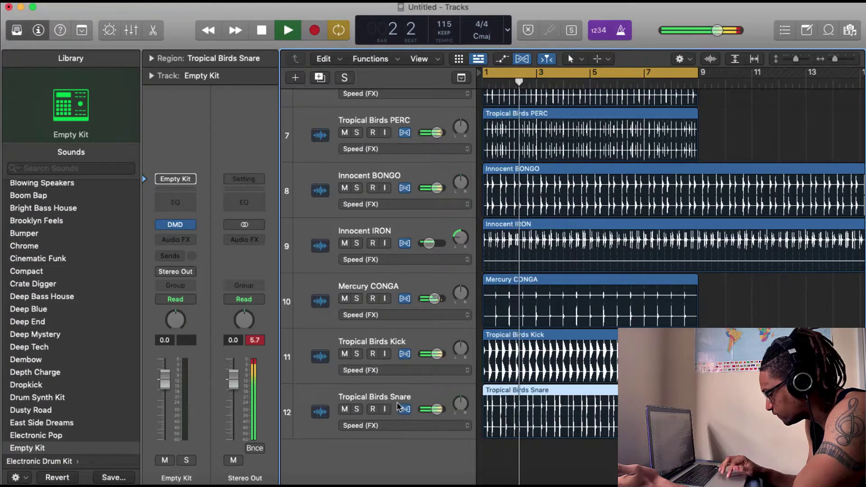
# Solo the Tropical Birds Snare track, then the percussion tracks 7 through 12.
pyautogui.click(94, 476)
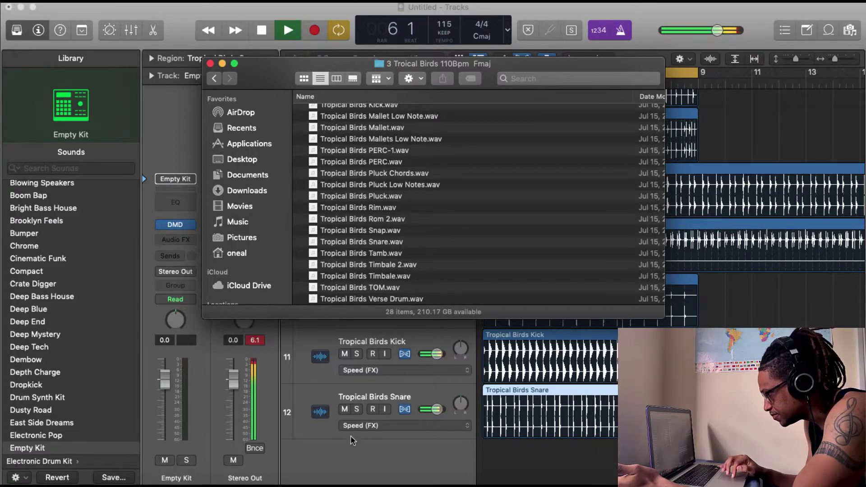
pyautogui.click(357, 409)
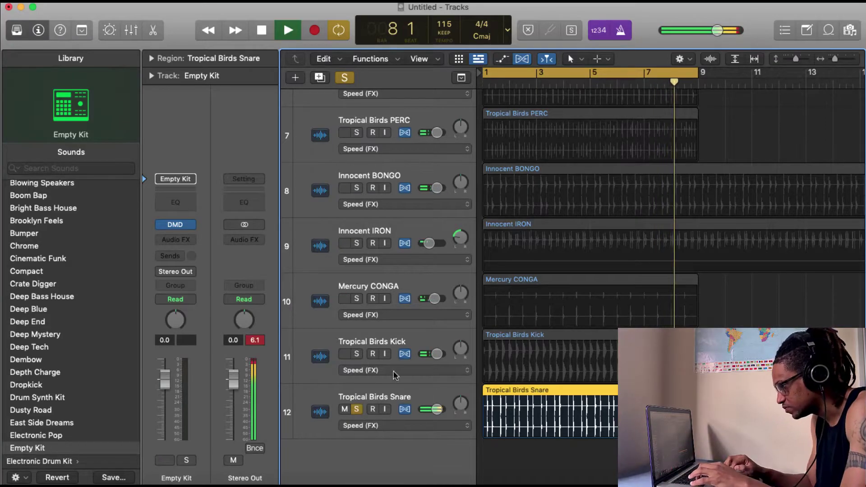
pyautogui.keyDown('alt'); pyautogui.click(357, 355); pyautogui.keyUp('alt')
pyautogui.scroll(2, 356, 354)
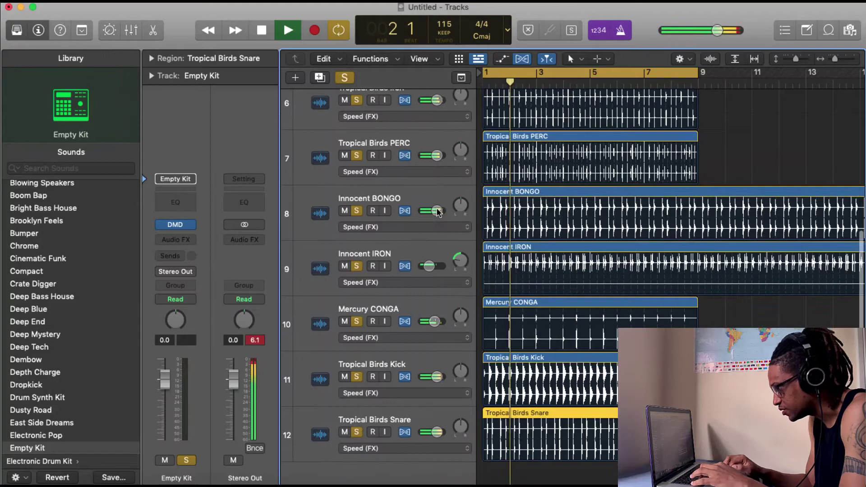
# Unsolo Innocent IRON and Mercury CONGA, stop playback, and clear all track solos.
pyautogui.click(357, 266)
pyautogui.click(357, 321)
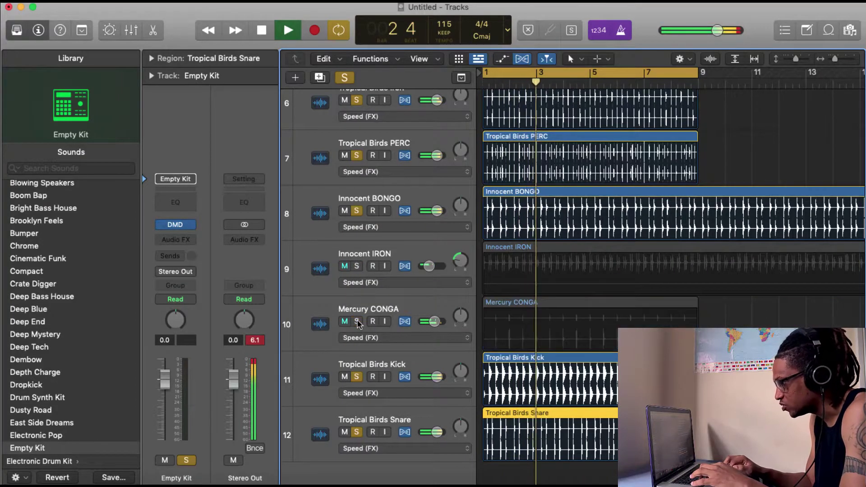
pyautogui.press('space')
pyautogui.click(345, 77)
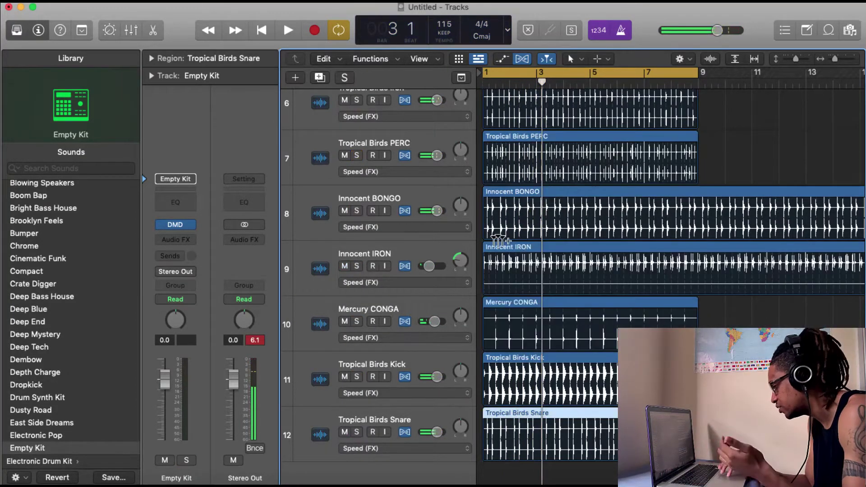
pyautogui.scroll(-3, 501, 241)
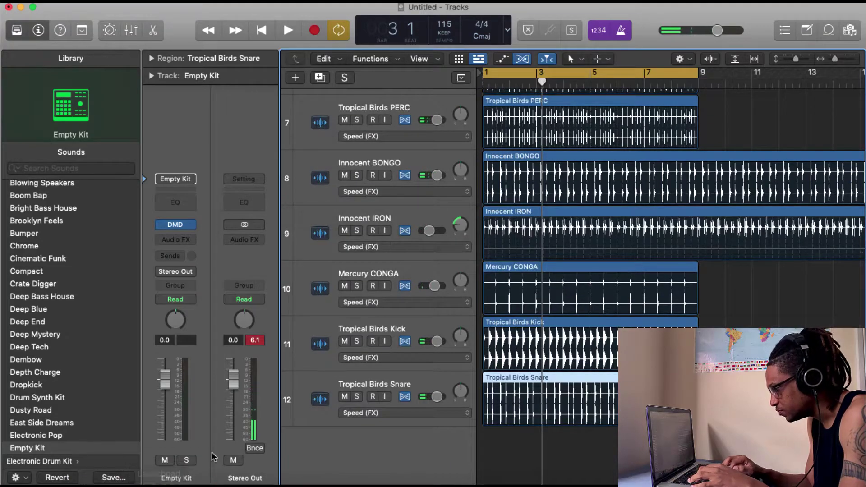
# Browse the Touch Road Riddim MIDI_ folder and the Tropical Birds folder in the Monarch pack.
pyautogui.click(91, 482)
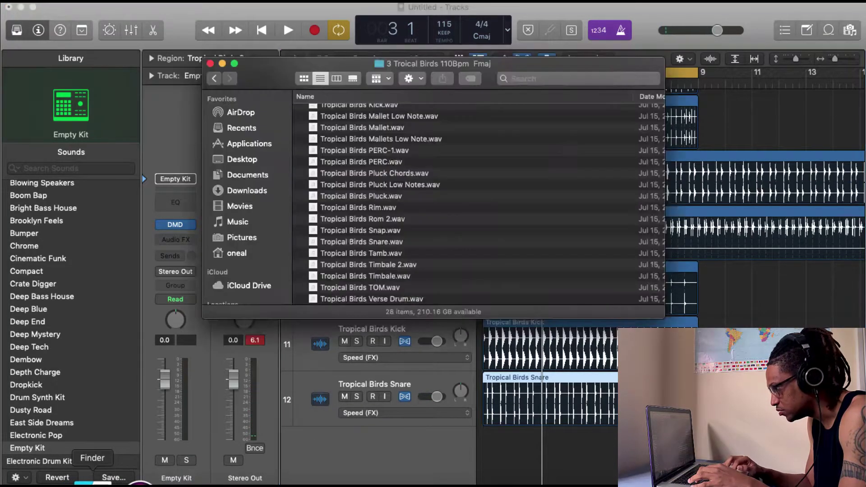
pyautogui.click(213, 78)
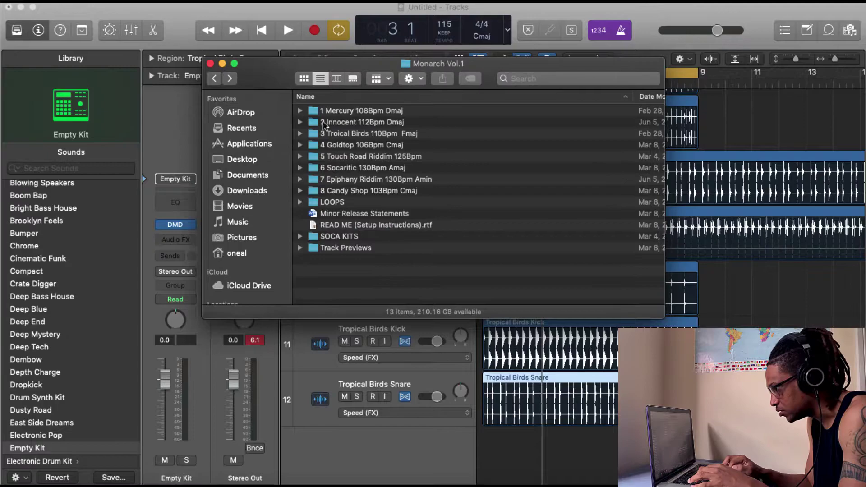
pyautogui.doubleClick(378, 157)
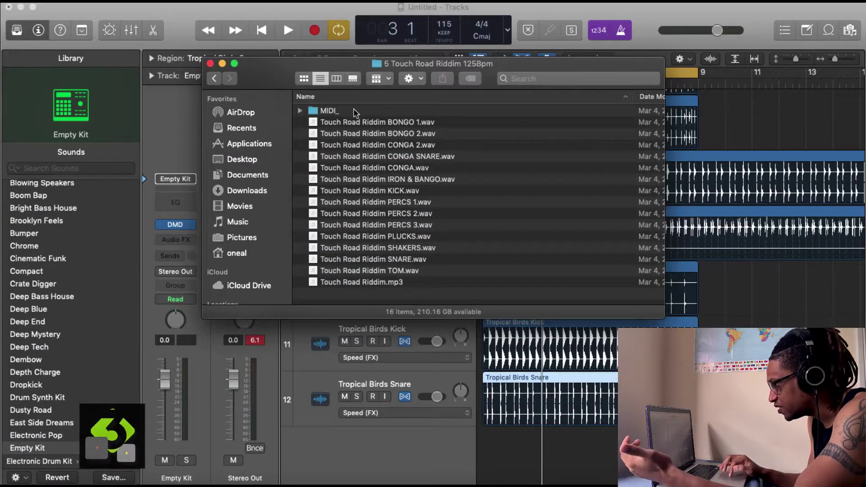
pyautogui.doubleClick(355, 112)
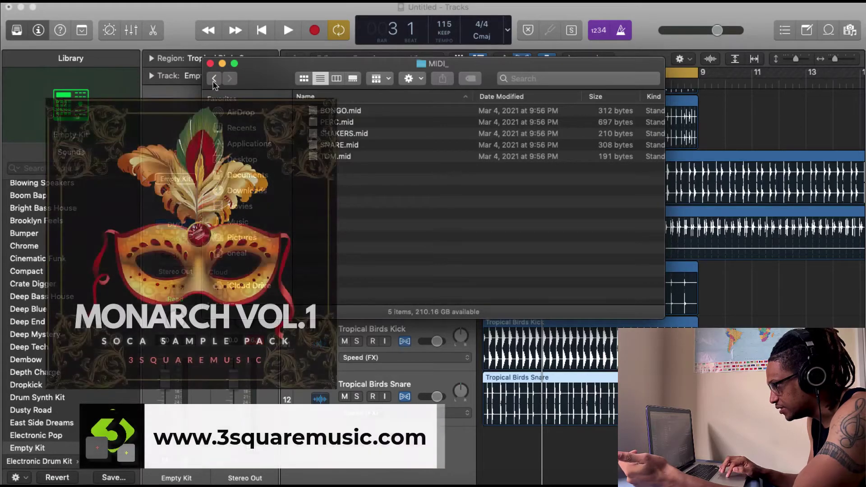
pyautogui.click(214, 80)
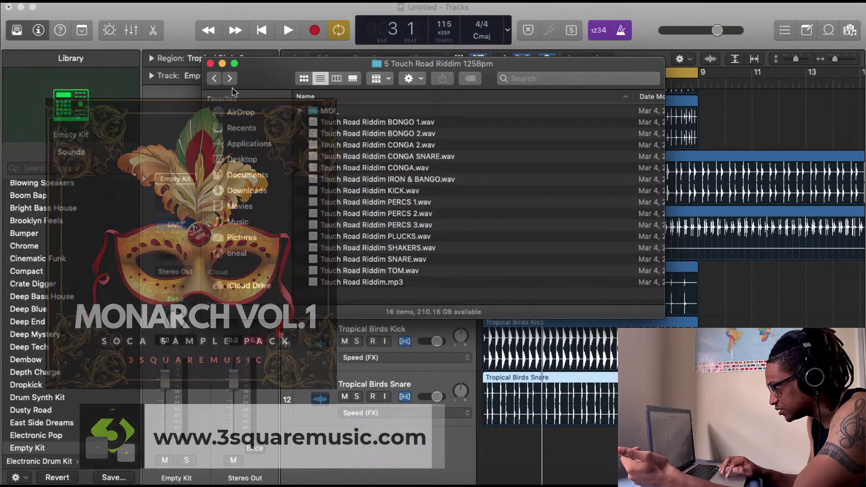
pyautogui.click(213, 78)
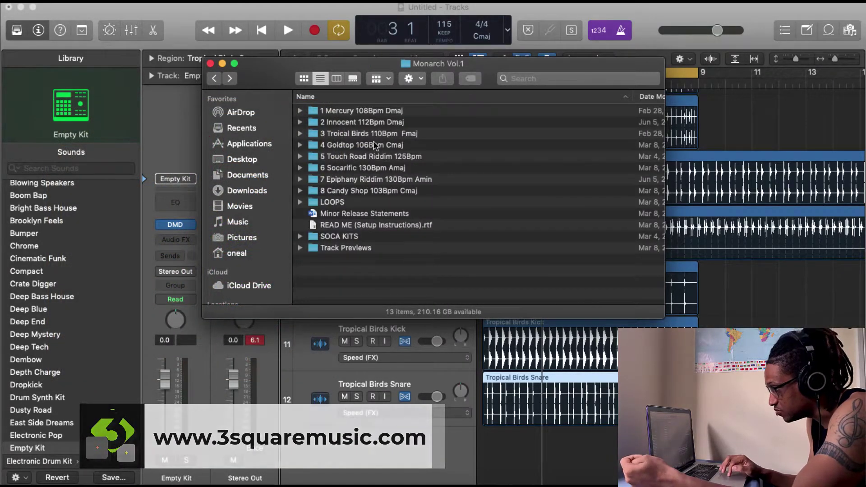
pyautogui.doubleClick(357, 133)
pyautogui.scroll(5, 353, 161)
pyautogui.scroll(-5, 354, 135)
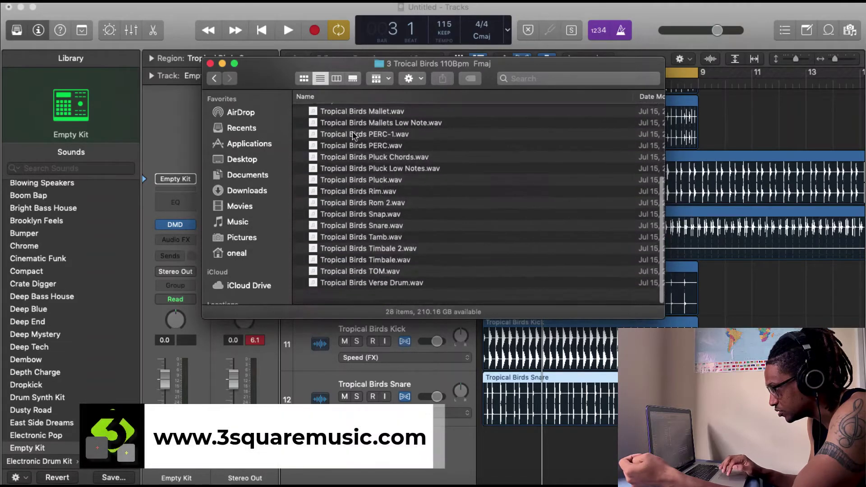
# Open 6 Socarific 130Bpm Amaj and drag its PLUCKS stem below the existing tracks.
pyautogui.click(214, 79)
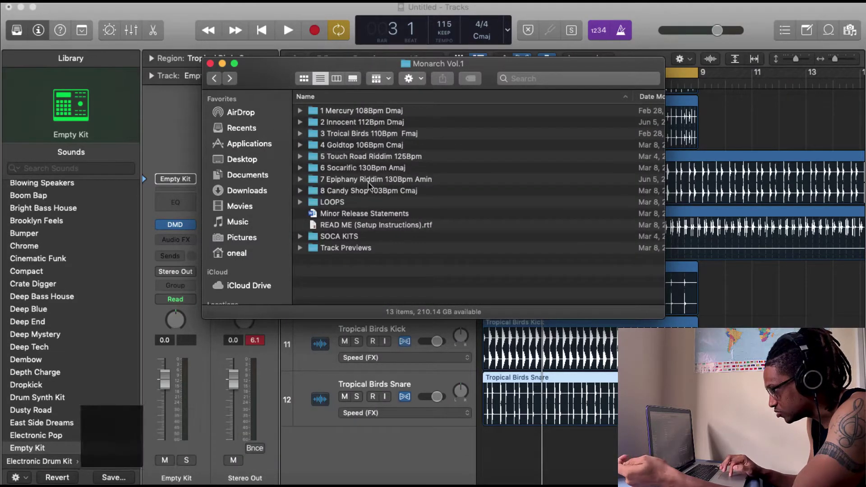
pyautogui.doubleClick(378, 168)
pyautogui.doubleClick(344, 110)
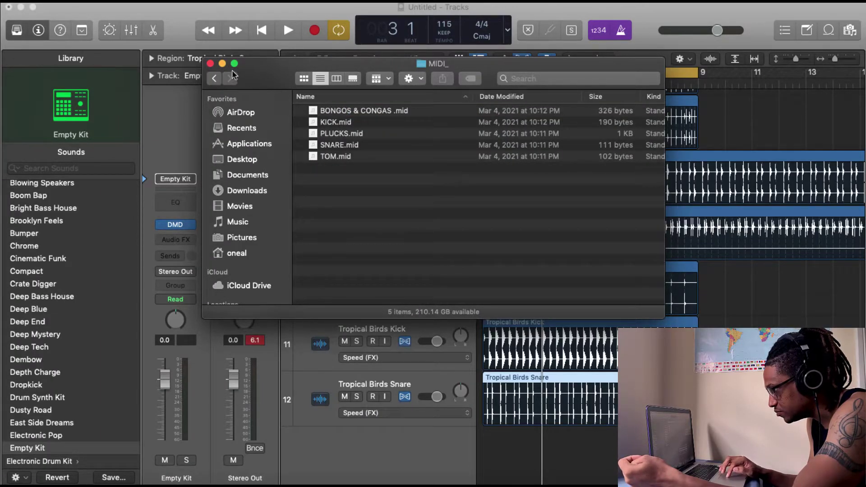
pyautogui.click(214, 79)
pyautogui.scroll(-3, 312, 115)
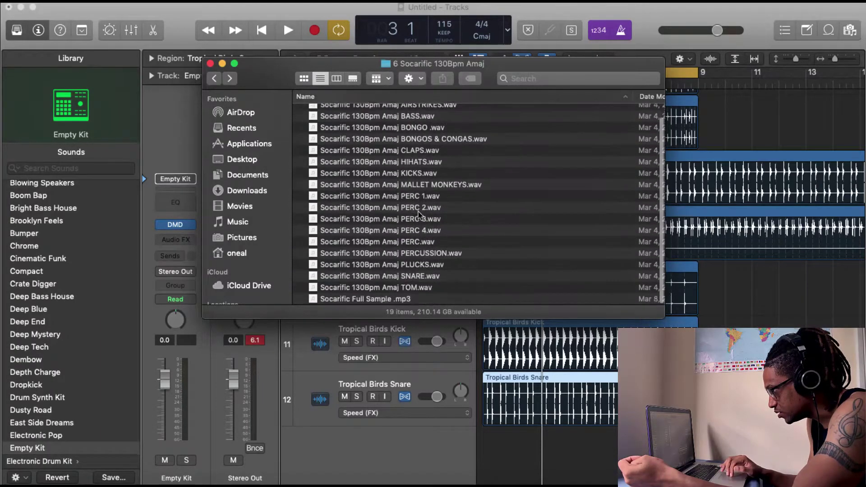
pyautogui.moveTo(273, 81); pyautogui.dragTo(195, 25)
pyautogui.scroll(-1, 342, 149)
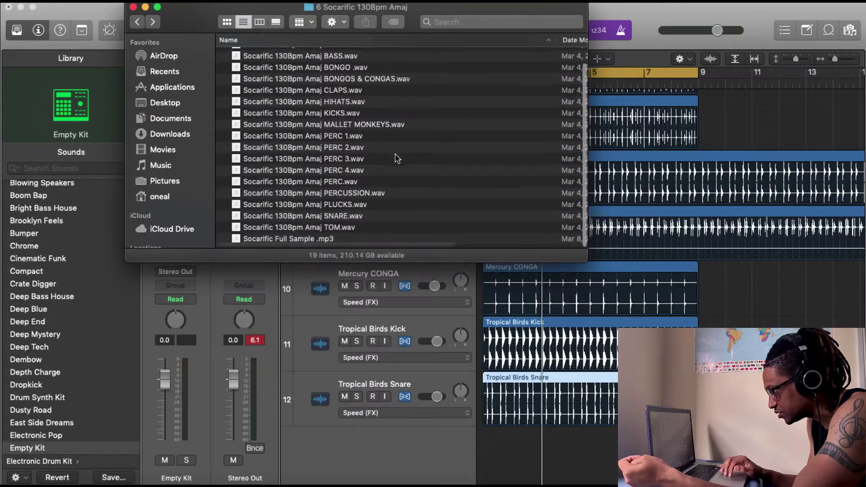
pyautogui.scroll(2, 342, 149)
pyautogui.scroll(1, 342, 145)
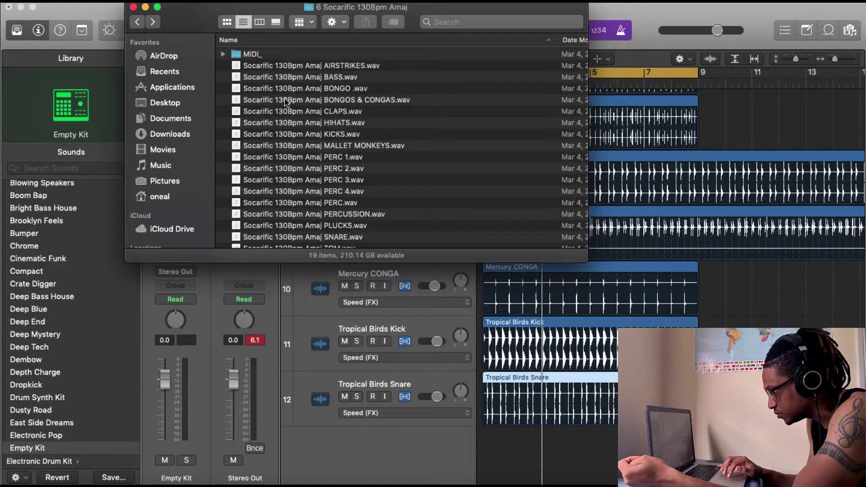
pyautogui.moveTo(308, 228); pyautogui.dragTo(485, 441)
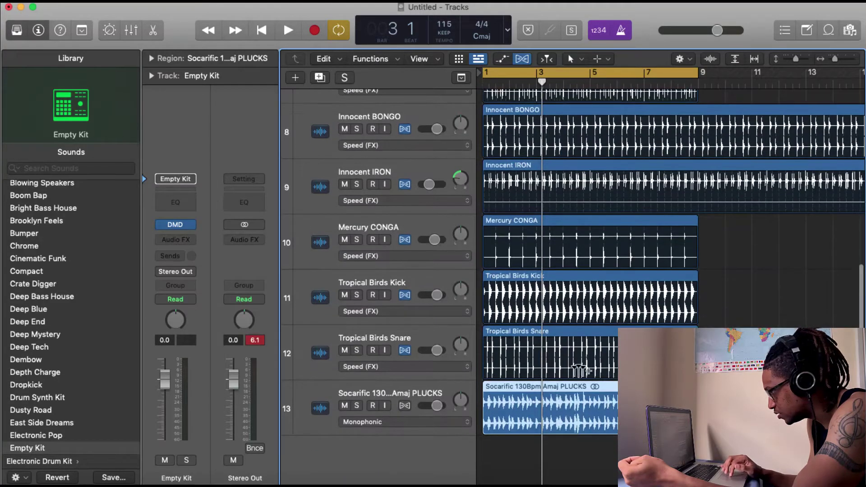
# Set the PLUCKS track to Speed (FX) flex mode, lengthen its region, and play it with the groove.
pyautogui.hscroll(3, 581, 370)
pyautogui.click(442, 424)
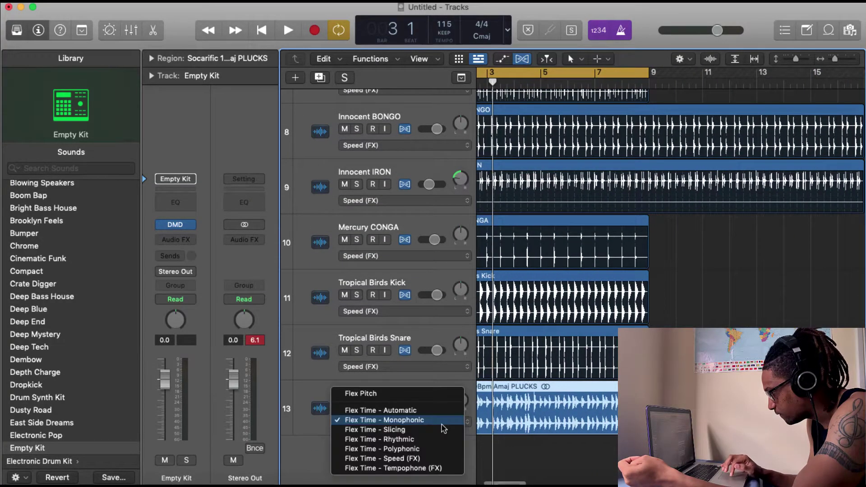
pyautogui.click(427, 459)
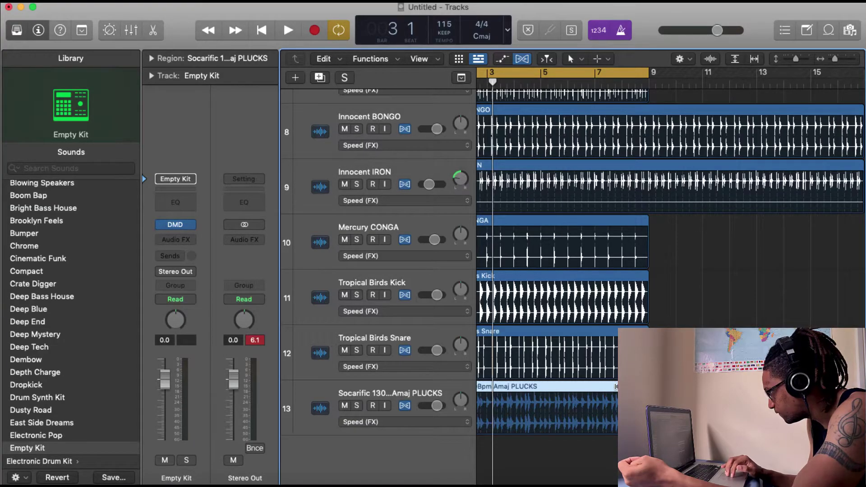
pyautogui.moveTo(616, 386); pyautogui.dragTo(758, 386)
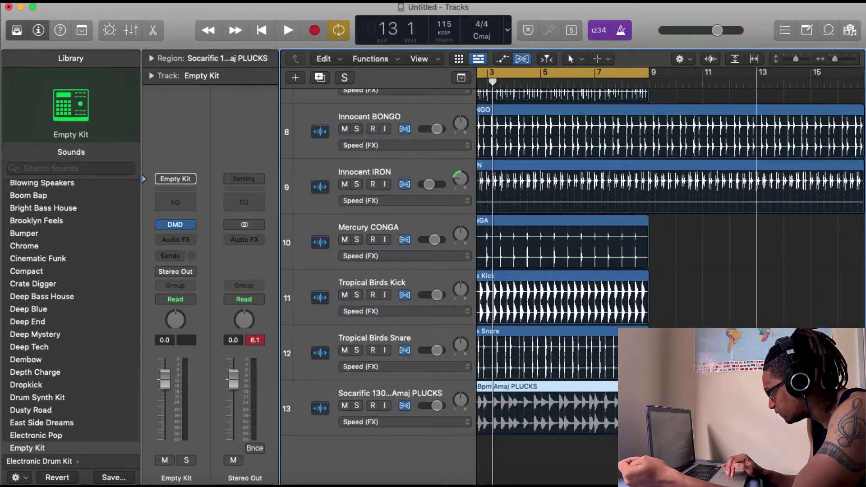
pyautogui.press('Return')
pyautogui.press('space')
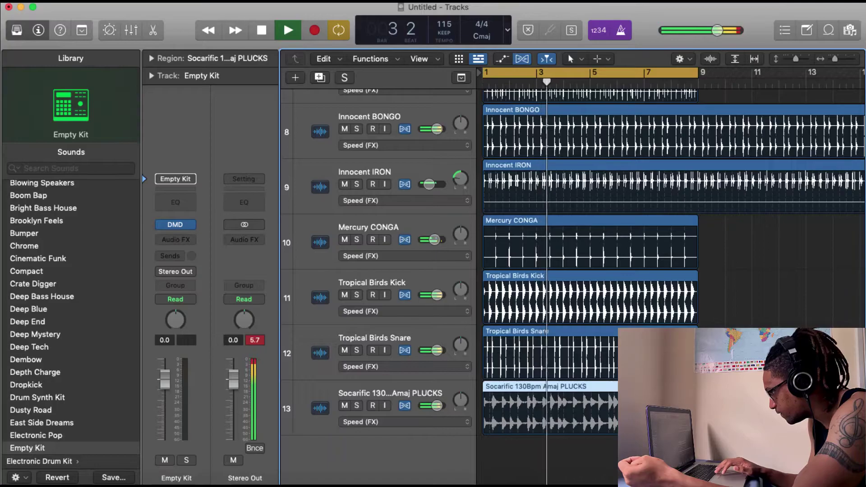
pyautogui.press('space')
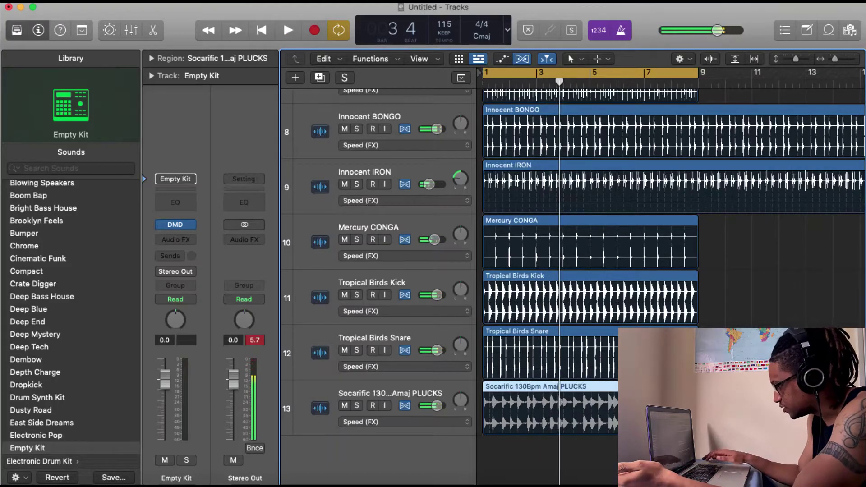
# Delete the Socarific PLUCKS region and then its empty track.
pyautogui.press('Delete')
pyautogui.click(439, 387)
pyautogui.press('super+BackSpace')
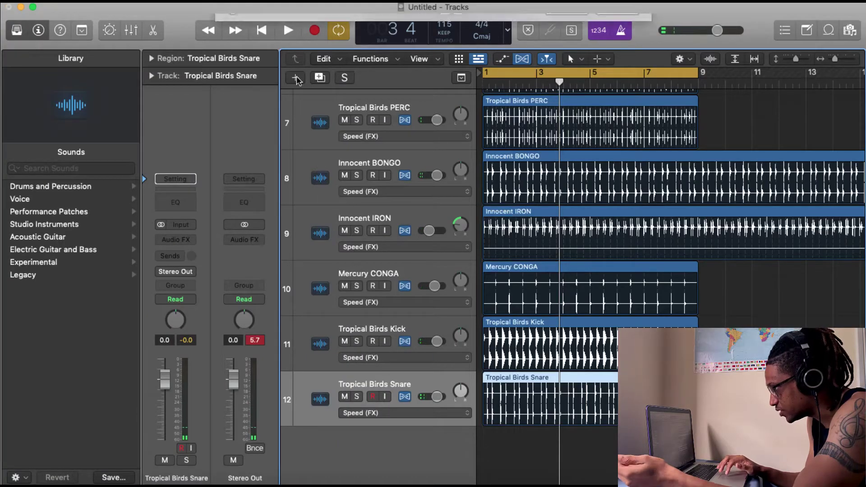
# Create a new software instrument track with Alchemy as its instrument.
pyautogui.click(296, 79)
pyautogui.click(409, 129)
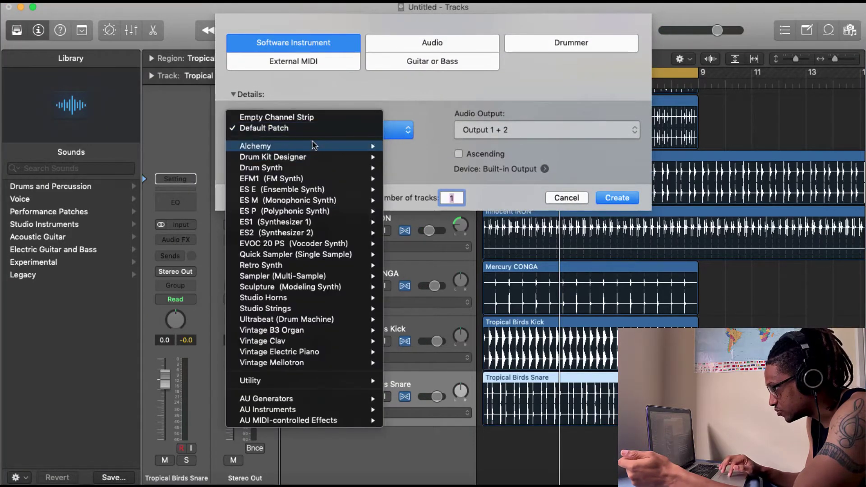
pyautogui.moveTo(371, 146)
pyautogui.click(403, 146)
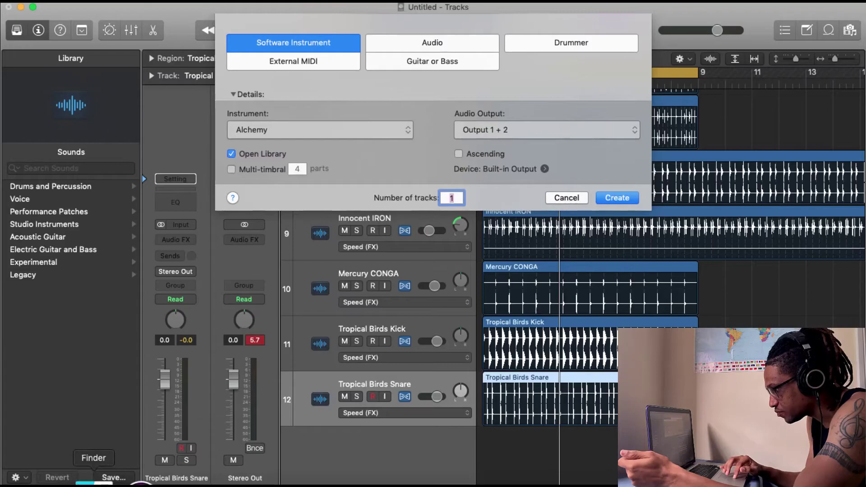
pyautogui.click(618, 198)
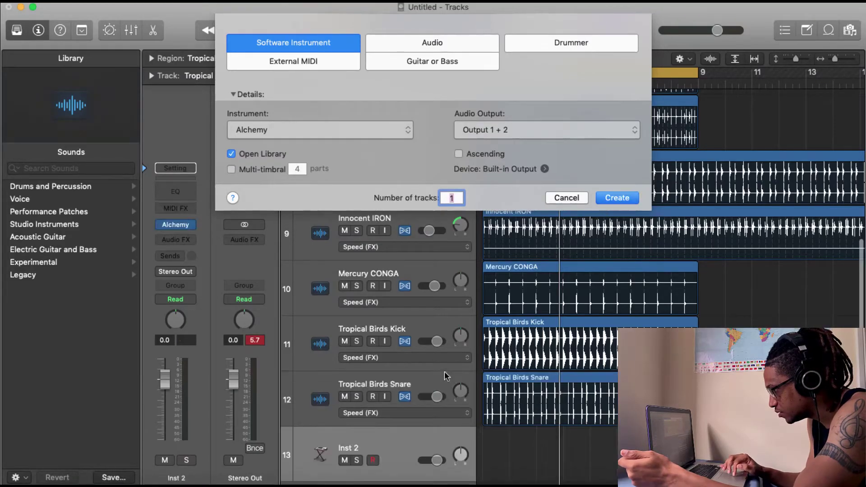
# Drag PLUCKS.mid from the MIDI_ folder onto the Inst 2 track.
pyautogui.click(93, 482)
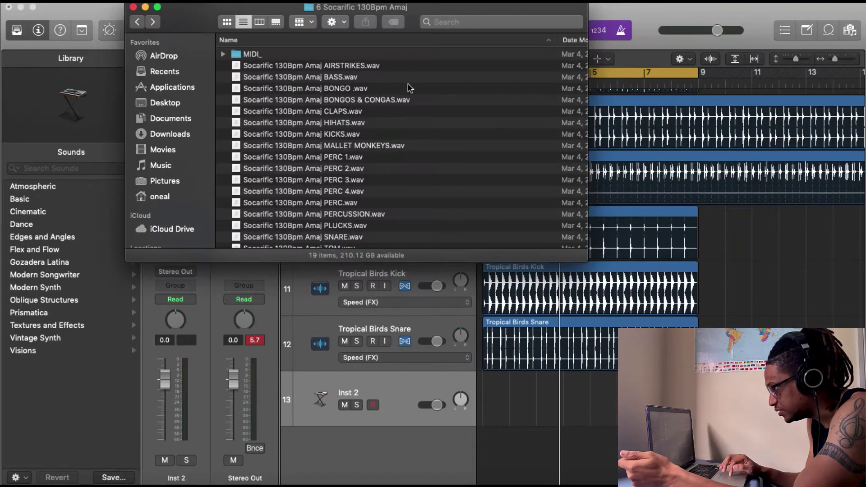
pyautogui.doubleClick(292, 54)
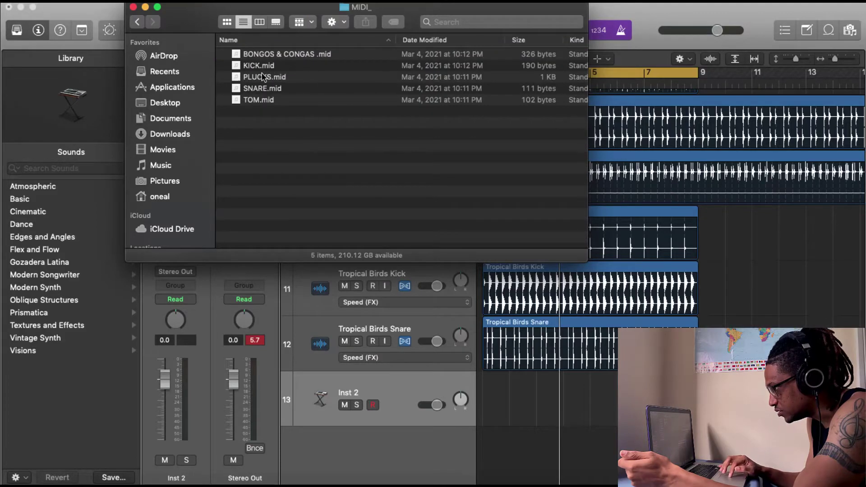
pyautogui.moveTo(260, 80); pyautogui.dragTo(510, 395)
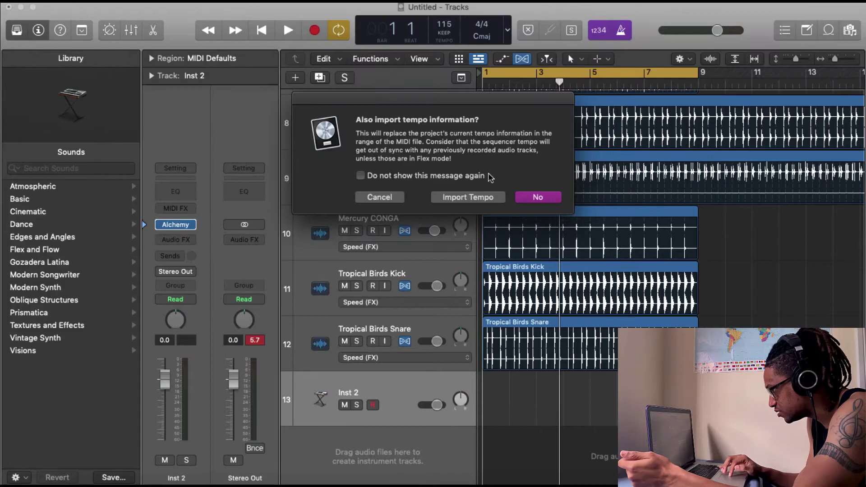
# Keep the project tempo, then play the plucks with the listening volume raised.
pyautogui.click(523, 199)
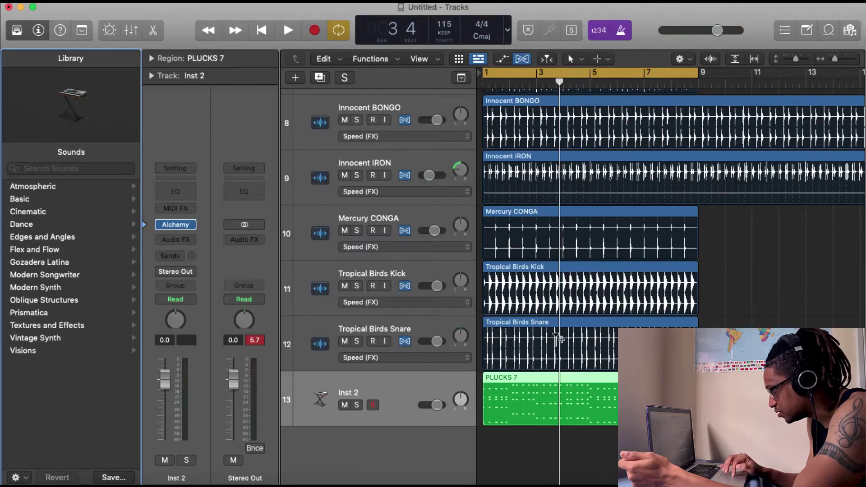
pyautogui.press('space')
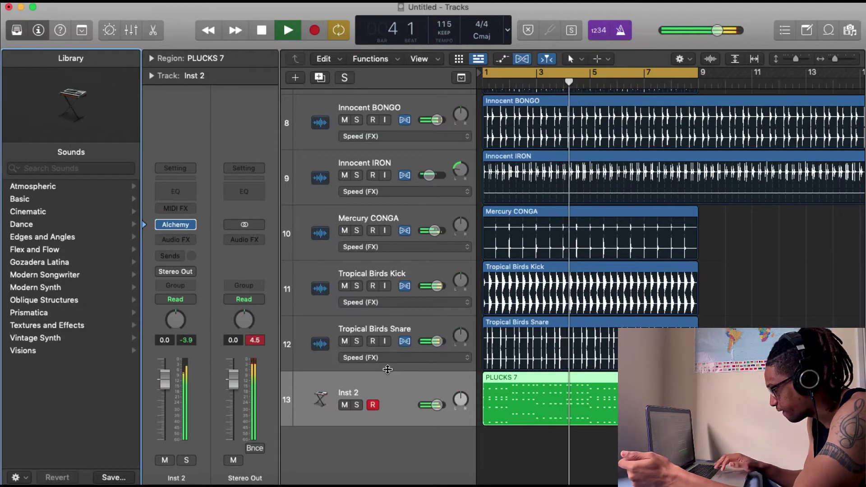
pyautogui.press('XF86AudioRaiseVolume')
pyautogui.press('space')
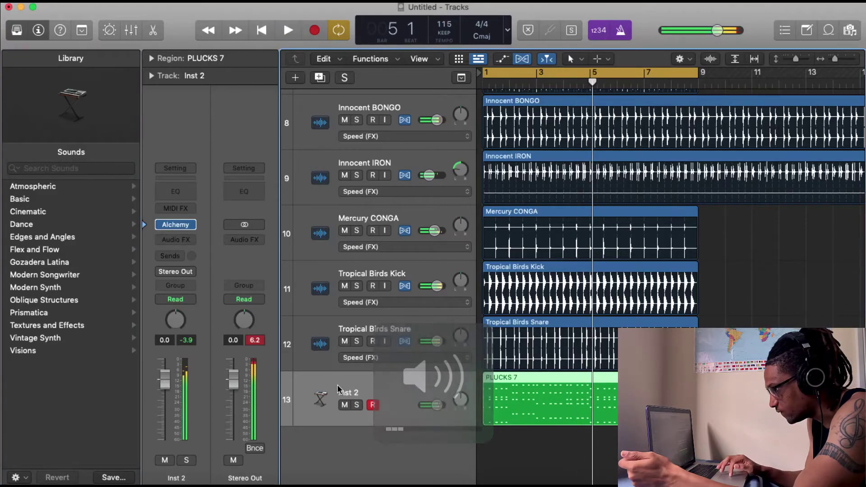
# Open Inst 2's Alchemy window and move it up to reveal the lower controls.
pyautogui.click(186, 228)
pyautogui.click(186, 228)
pyautogui.click(185, 227)
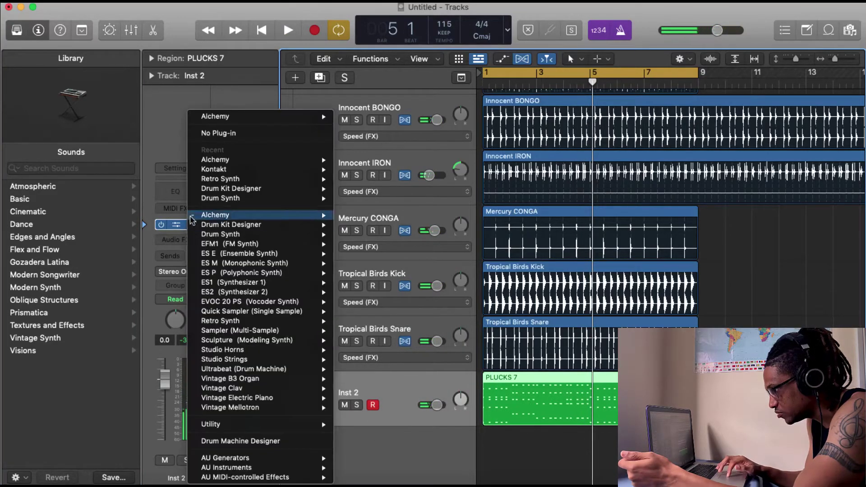
pyautogui.click(177, 229)
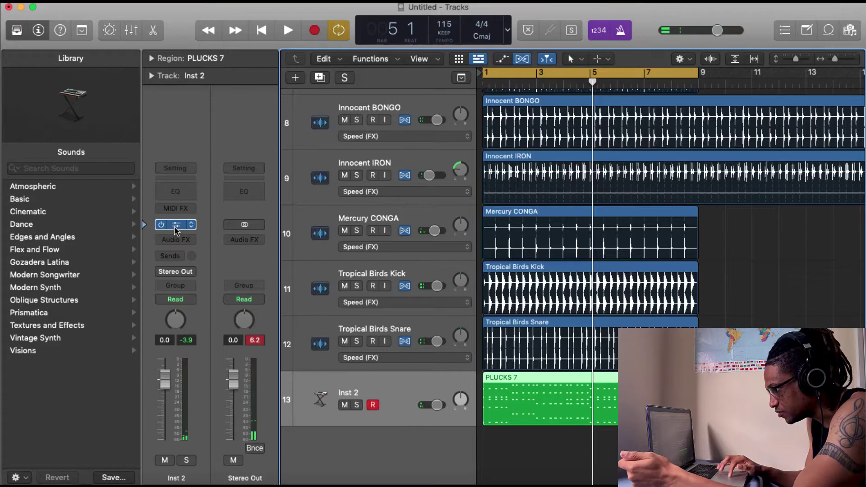
pyautogui.click(176, 226)
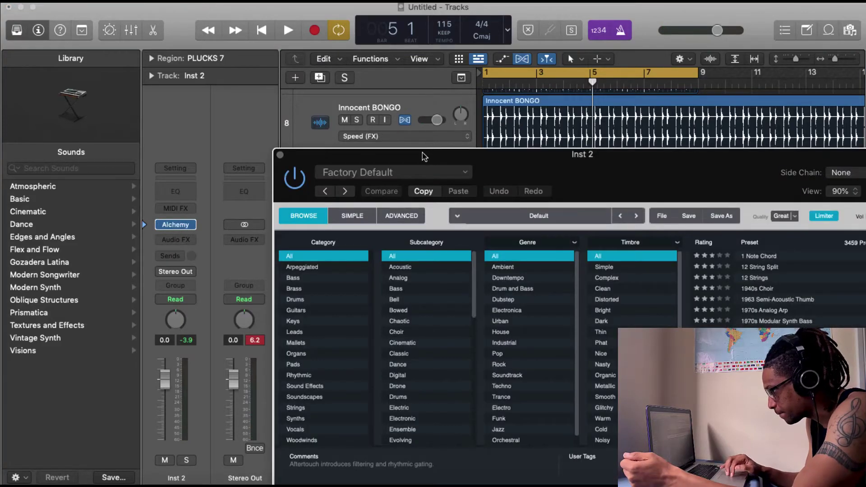
pyautogui.moveTo(424, 157); pyautogui.dragTo(185, 38)
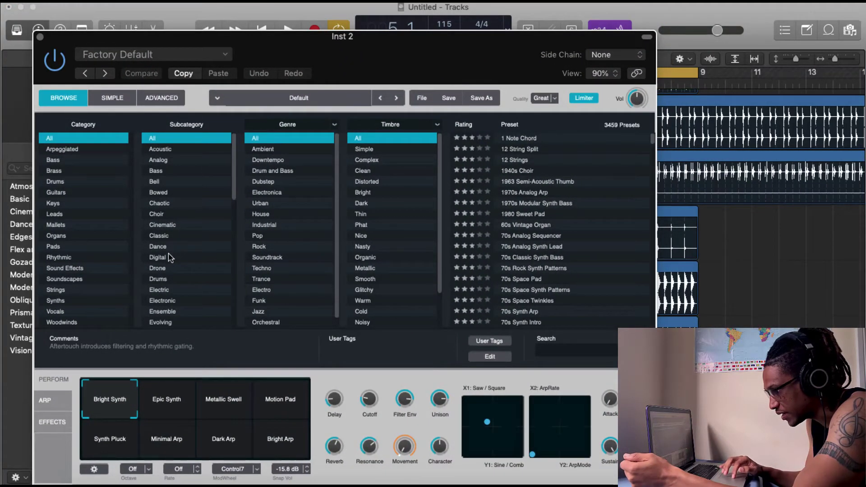
# Filter presets to Keys, try 80s Bell Vox Layers, load 80s Pop Electric Piano, and close the window.
pyautogui.click(71, 214)
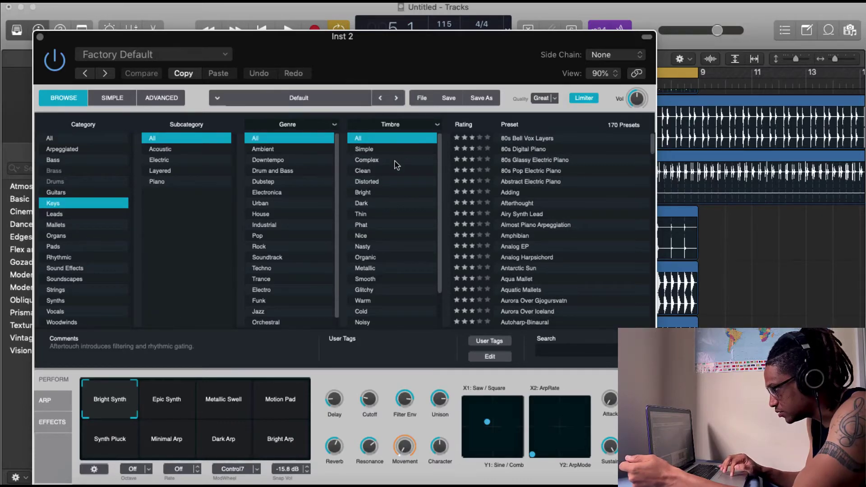
pyautogui.click(519, 140)
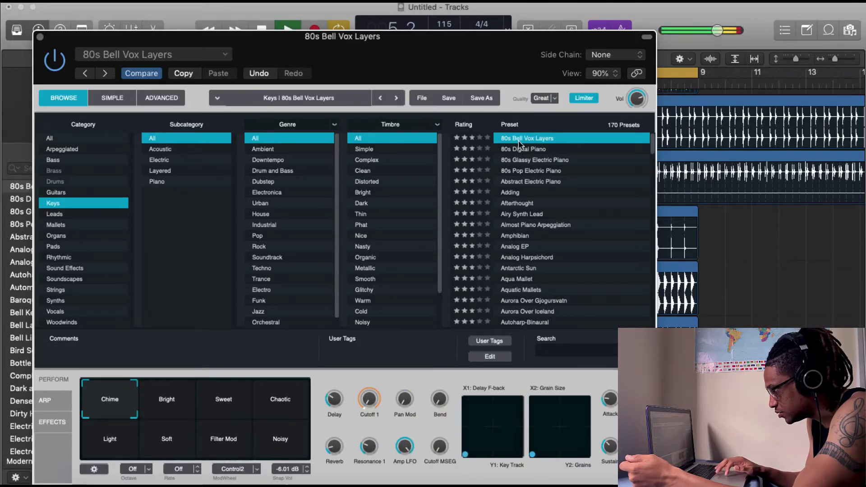
pyautogui.click(543, 171)
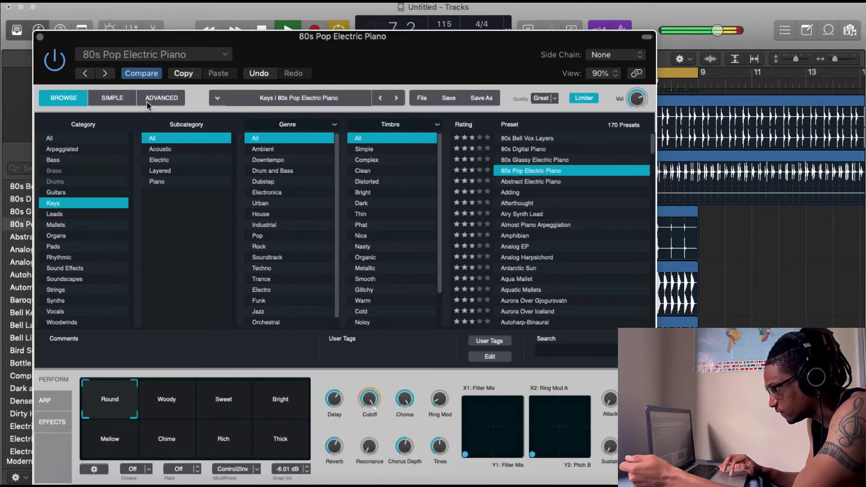
pyautogui.press('super+w')
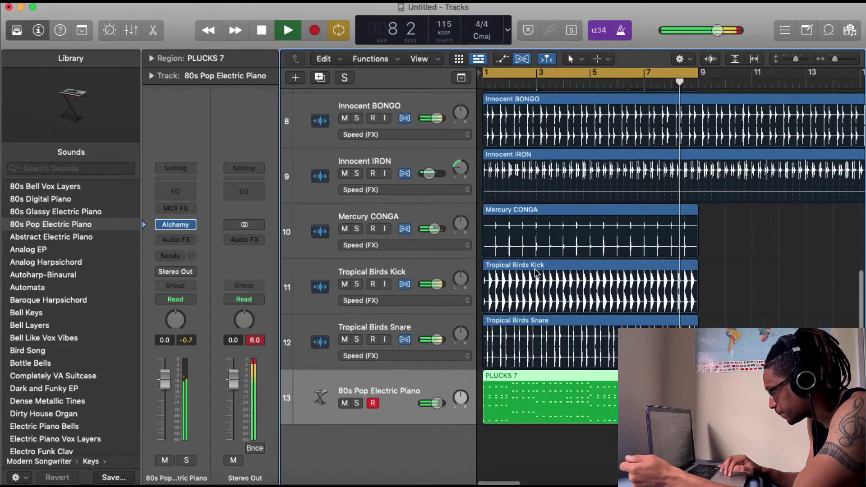
# Duplicate the 80s Pop Electric Piano as track 14 with a PLUCKS 7 copy, and open its Alchemy.
pyautogui.scroll(1, 534, 269)
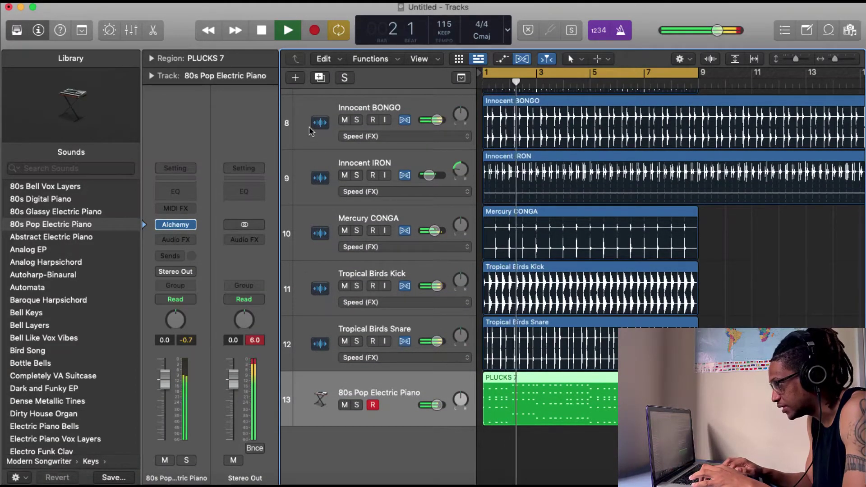
pyautogui.press('super+d')
pyautogui.moveTo(552, 391); pyautogui.dragTo(552, 446)
pyautogui.click(296, 78)
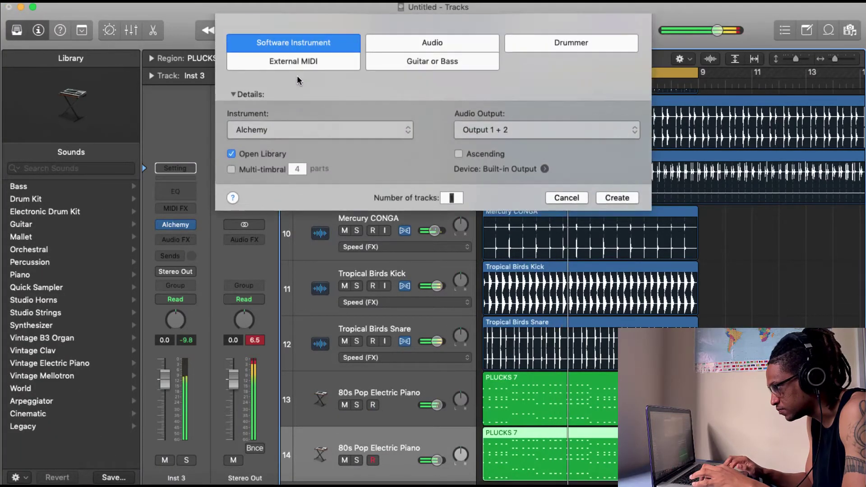
pyautogui.click(549, 198)
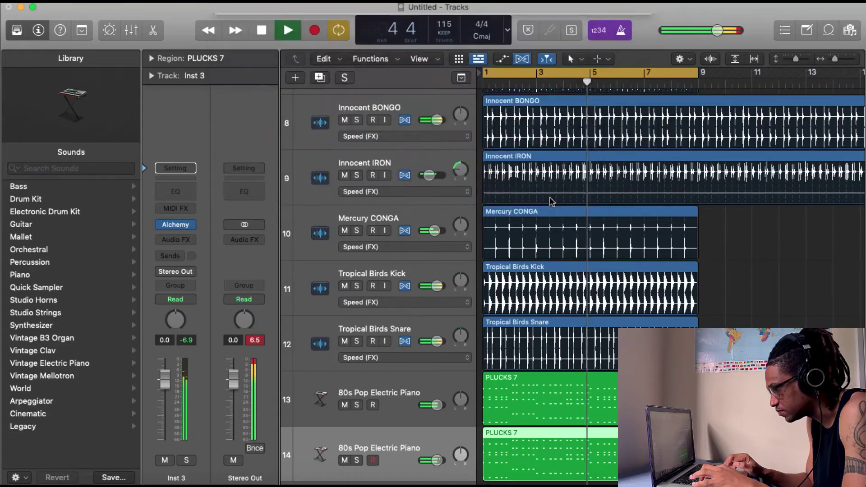
pyautogui.click(178, 228)
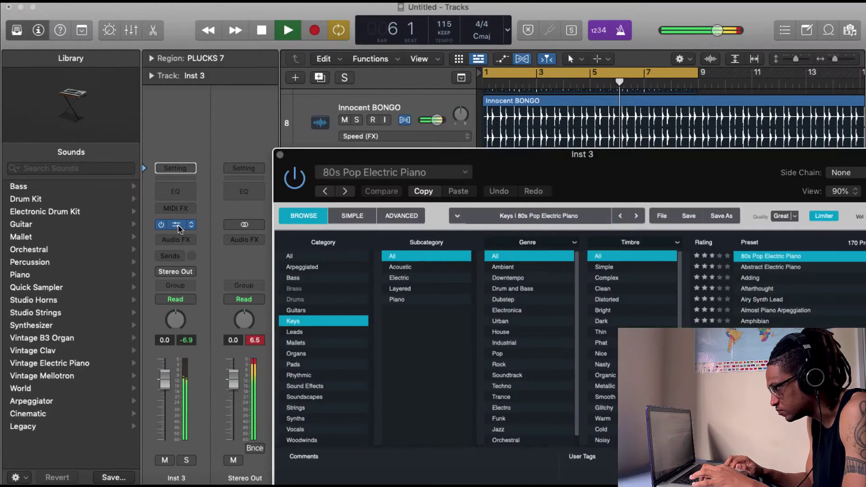
# Filter Alchemy presets to Synths > Digital and audition Artificial Nectar and Auto Shuffle Pluck.
pyautogui.click(298, 418)
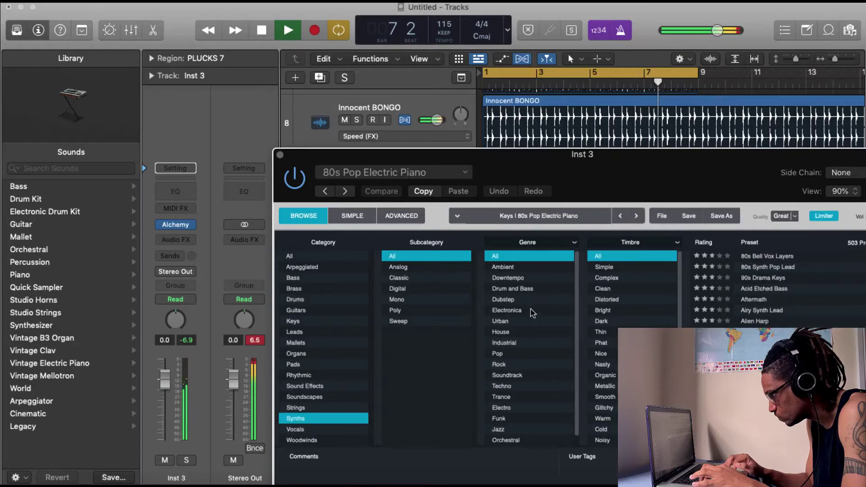
pyautogui.click(413, 289)
pyautogui.click(758, 300)
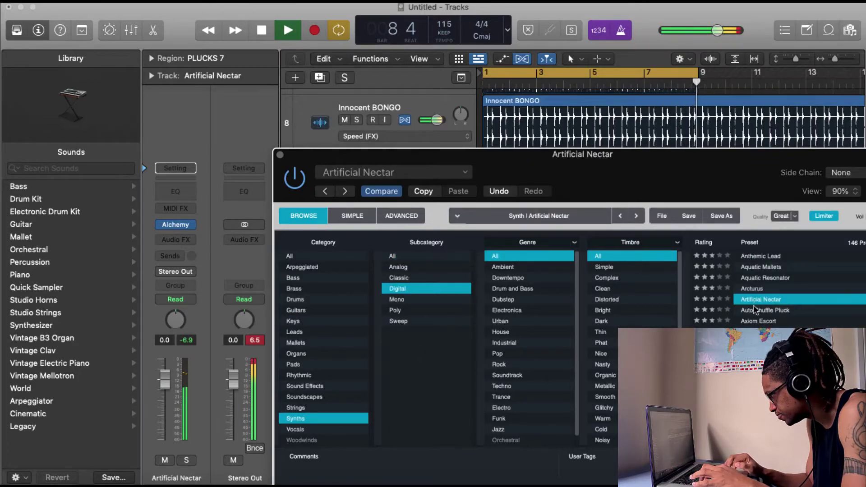
pyautogui.click(758, 311)
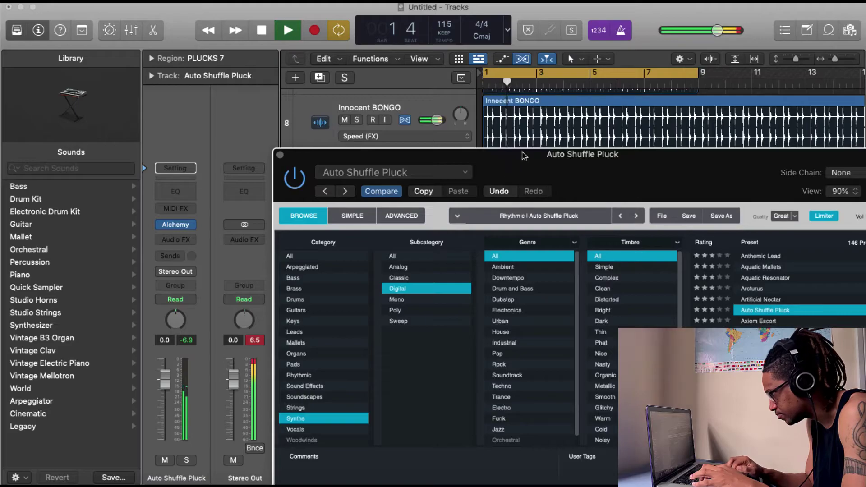
pyautogui.moveTo(523, 156); pyautogui.dragTo(329, 45)
# Try Bell Driver, Breathing and Bright Punchy Synth, then load Classic Super Saw and close Alchemy.
pyautogui.click(573, 254)
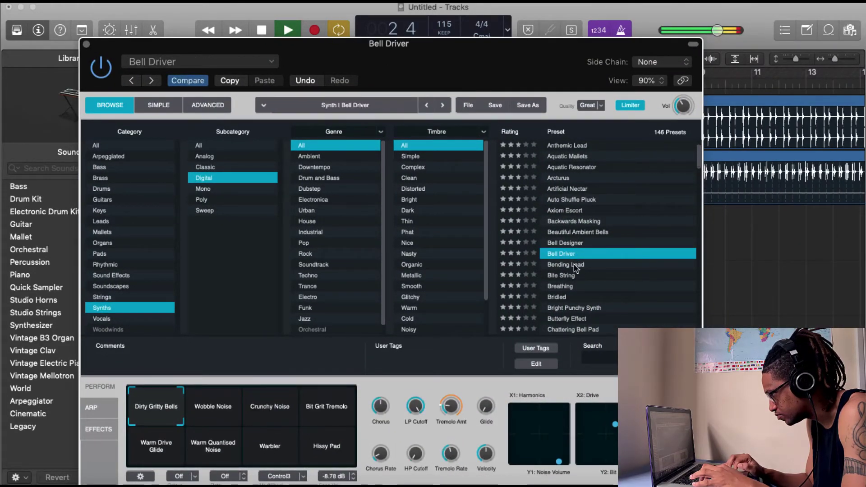
pyautogui.click(572, 287)
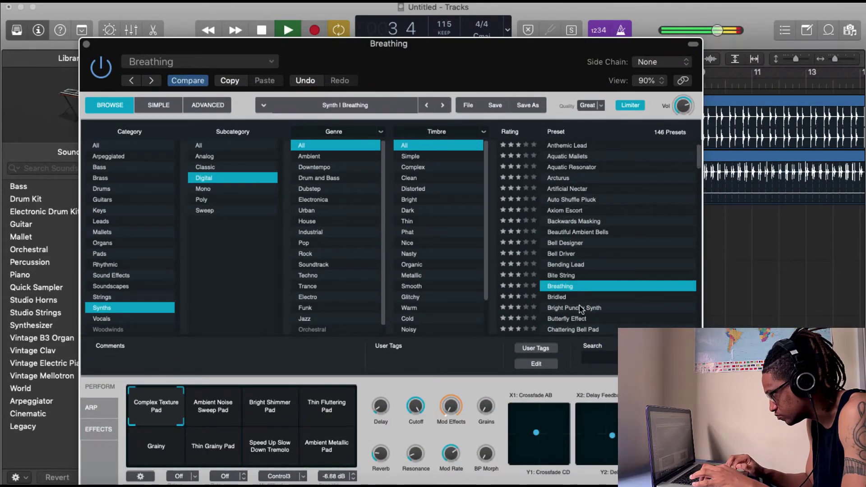
pyautogui.click(574, 308)
pyautogui.scroll(-5, 580, 309)
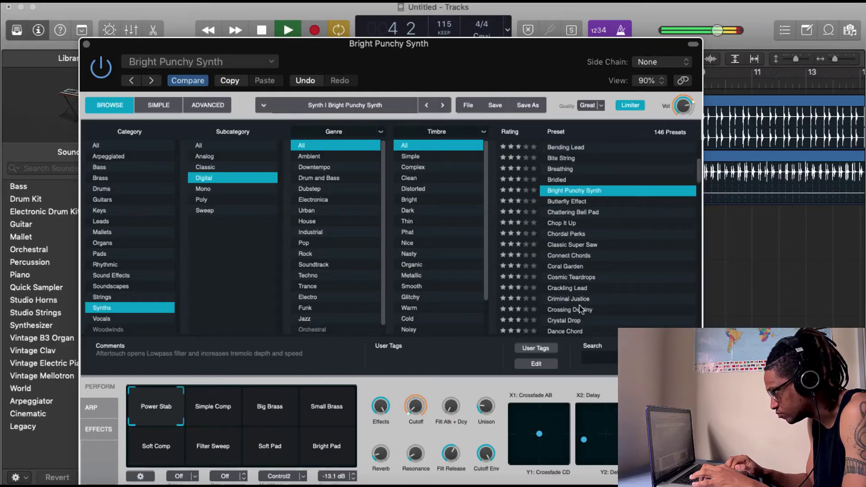
pyautogui.click(592, 250)
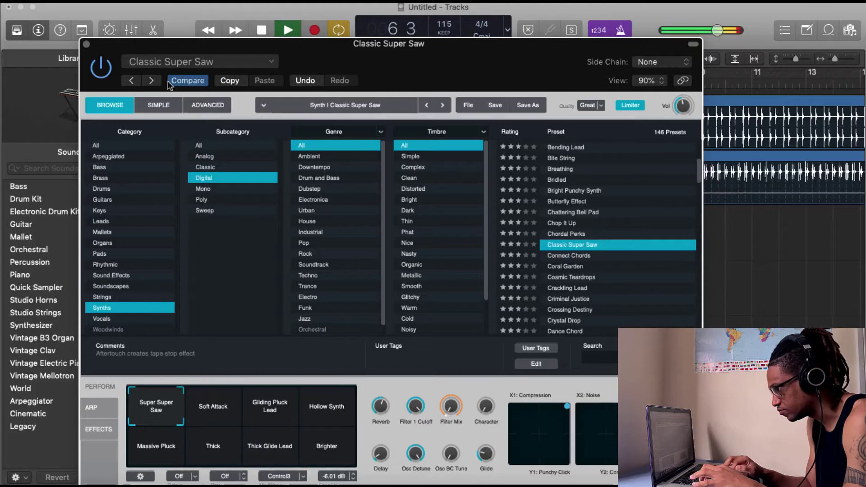
pyautogui.press('super+w')
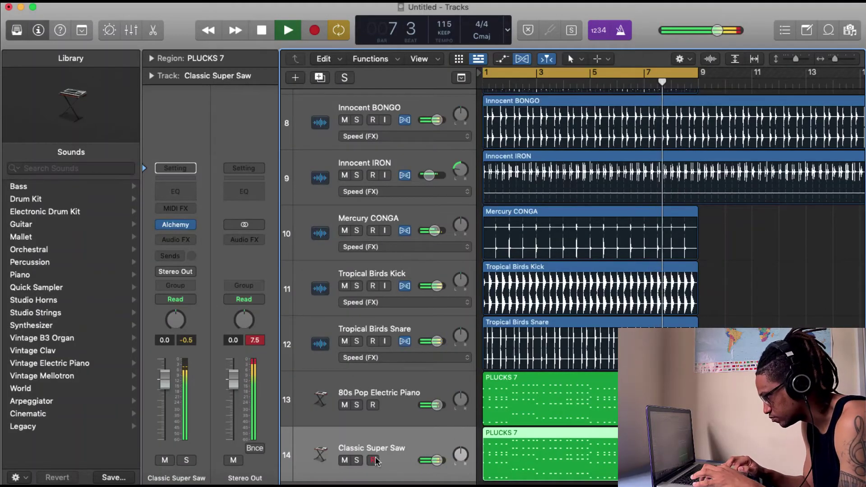
# Solo the Classic Super Saw track and remove PLUCKS 7 from the electric piano track.
pyautogui.press('s')
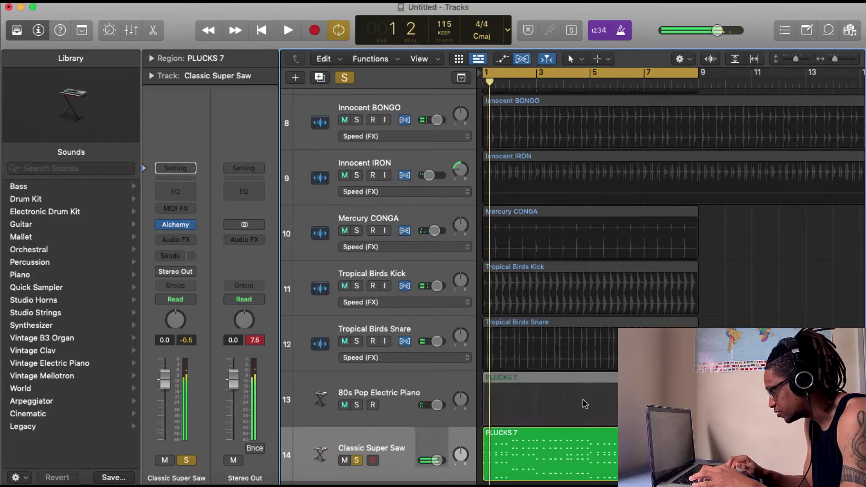
pyautogui.press('space')
pyautogui.press('super+z')
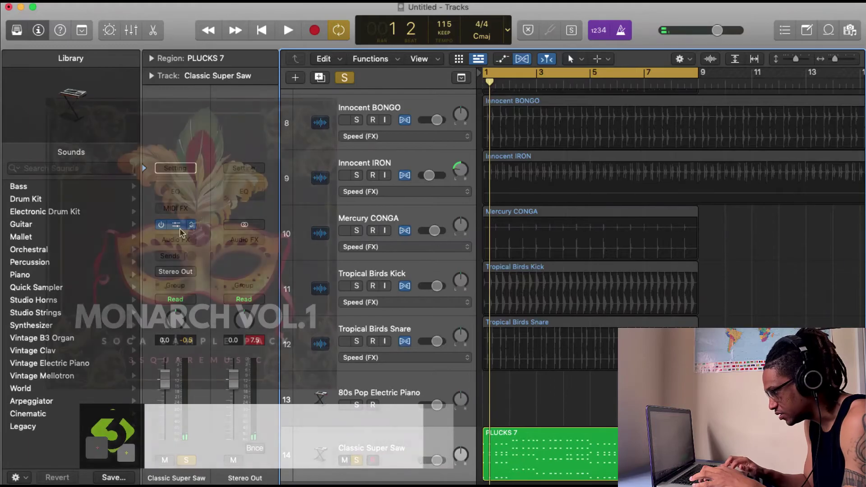
# Audition the super saw's Gliding Pluck Lead, Hollow Synth and Massive Pluck variations, keeping Massive Pluck.
pyautogui.click(180, 227)
pyautogui.press('space')
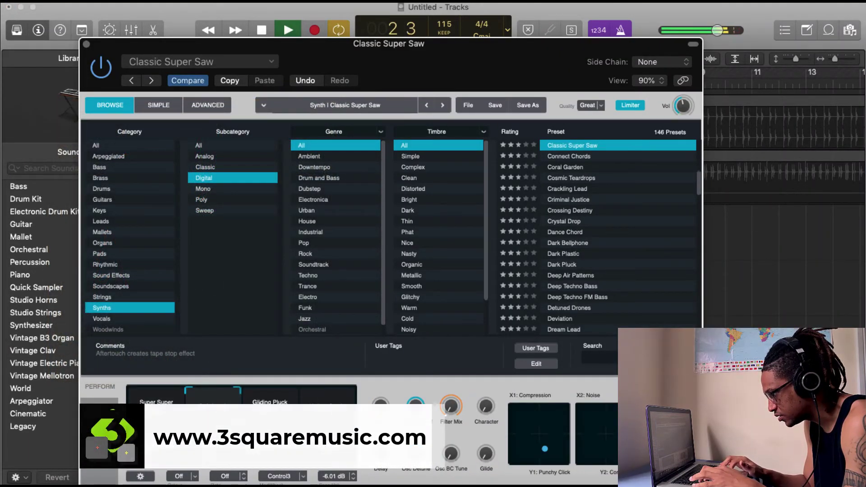
pyautogui.click(270, 406)
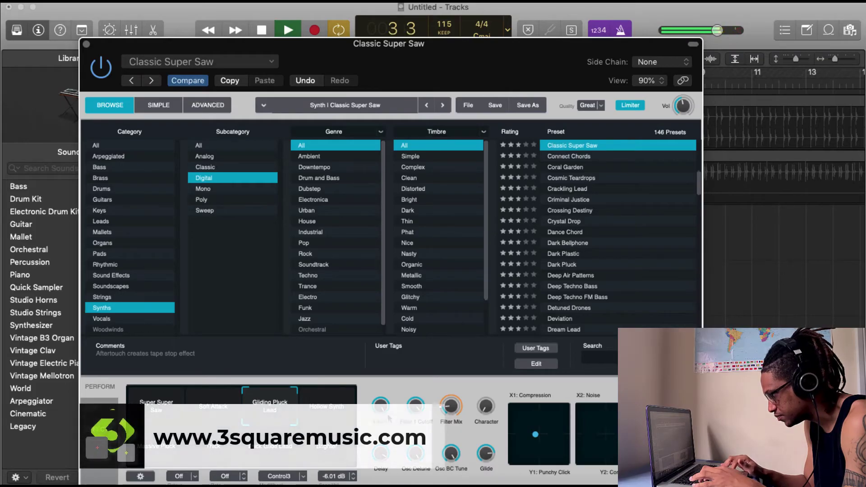
pyautogui.click(325, 411)
pyautogui.click(162, 445)
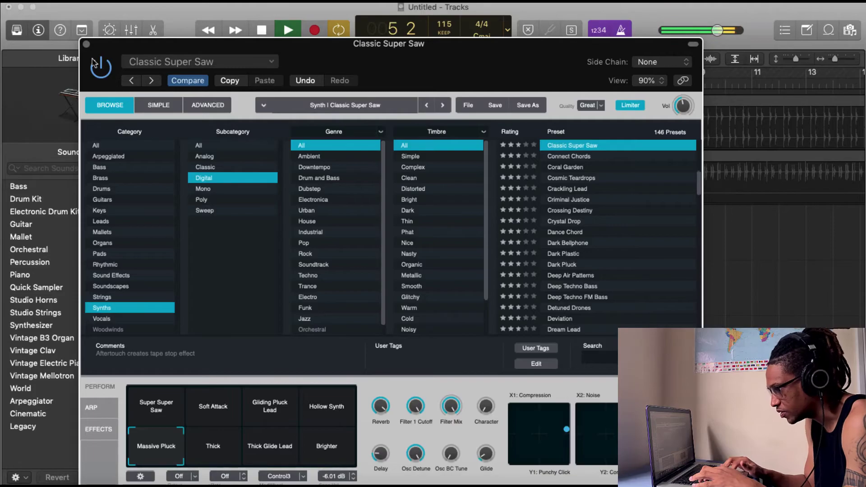
pyautogui.click(86, 45)
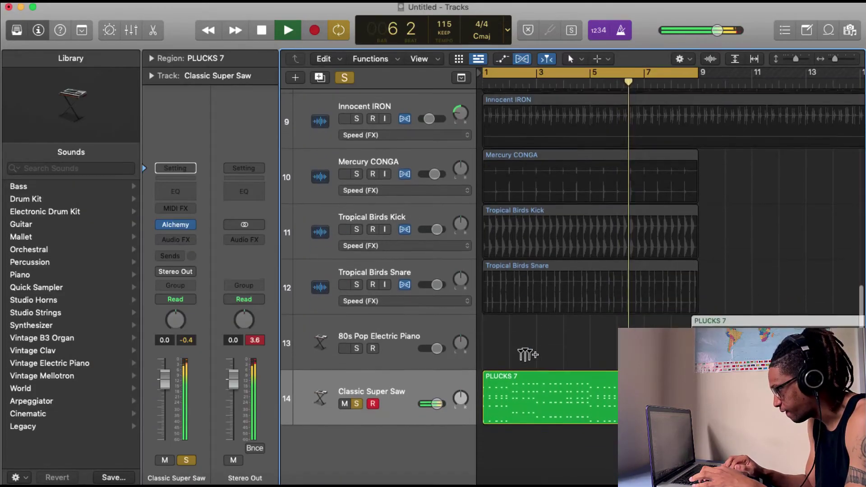
# Unsolo the super saw track so all tracks play, then stop playback.
pyautogui.scroll(1, 528, 354)
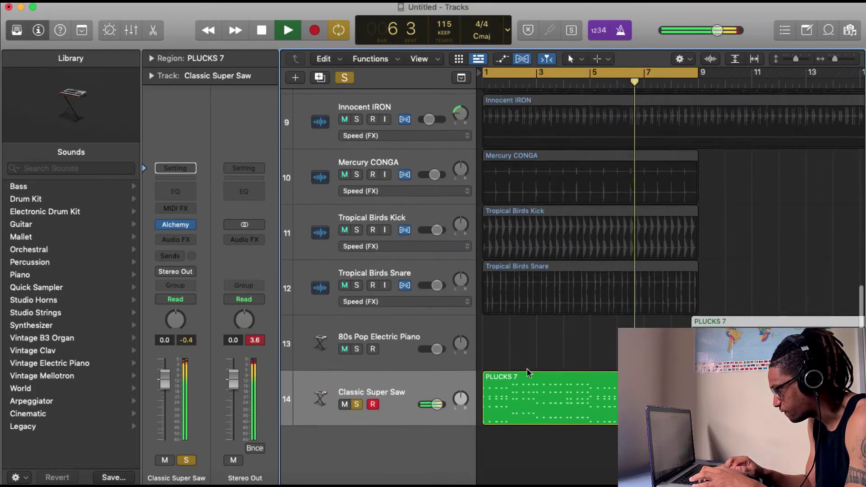
pyautogui.click(356, 406)
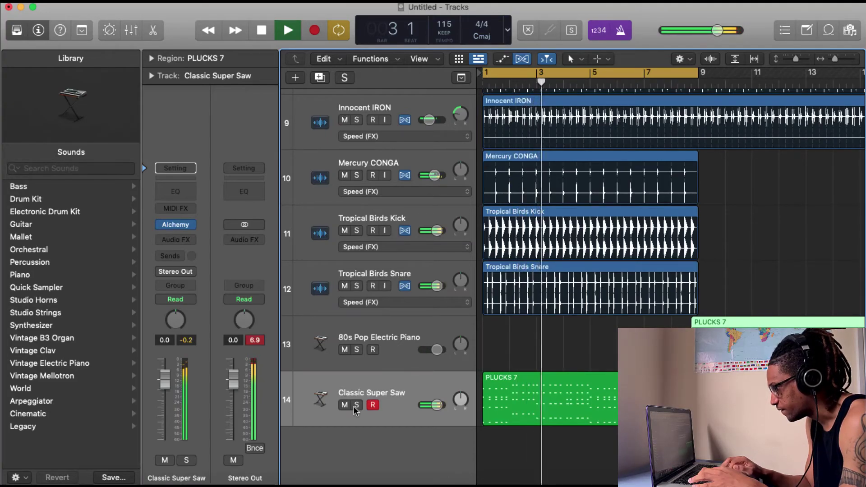
pyautogui.press('space')
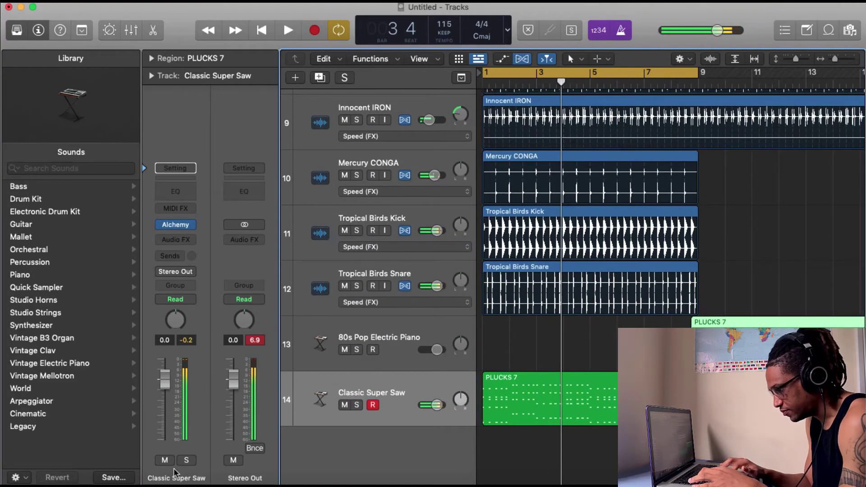
pyautogui.click(91, 478)
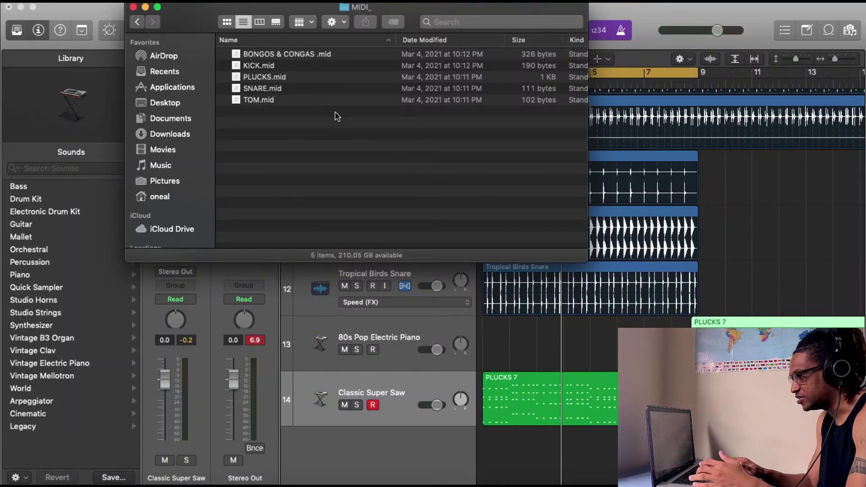
pyautogui.click(539, 307)
pyautogui.click(550, 353)
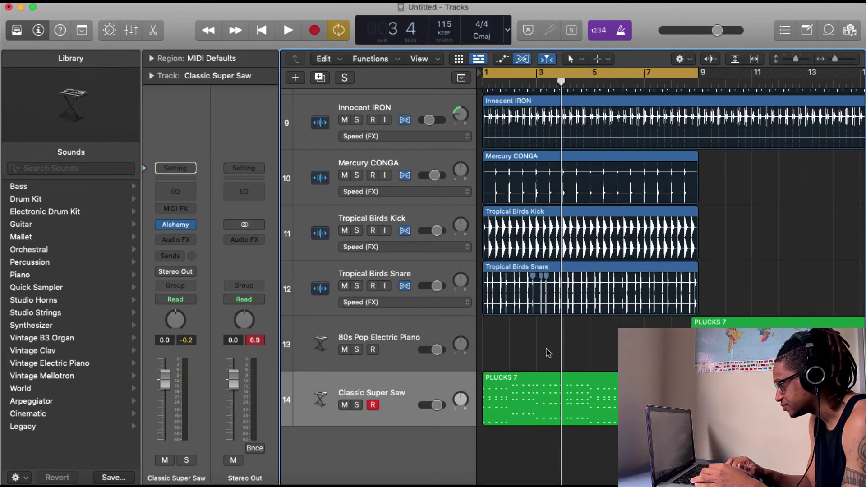
pyautogui.scroll(5, 548, 353)
pyautogui.scroll(-4, 548, 354)
pyautogui.scroll(5, 547, 350)
pyautogui.scroll(-3, 501, 271)
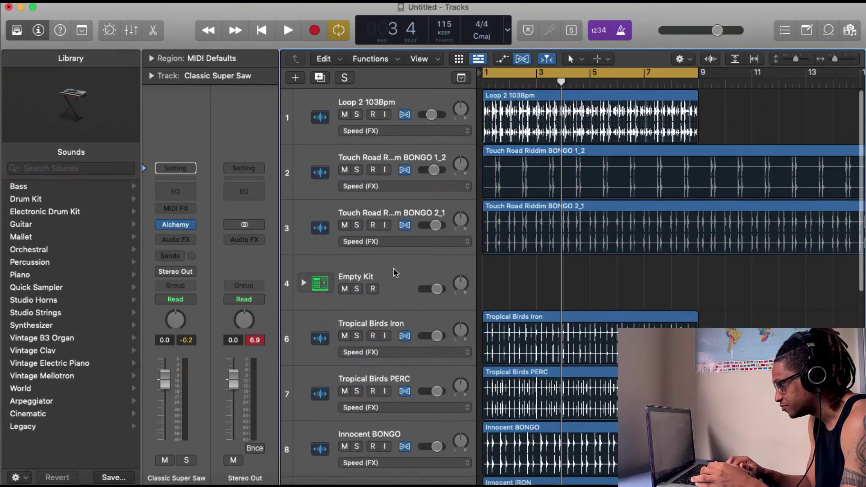
pyautogui.scroll(-5, 500, 269)
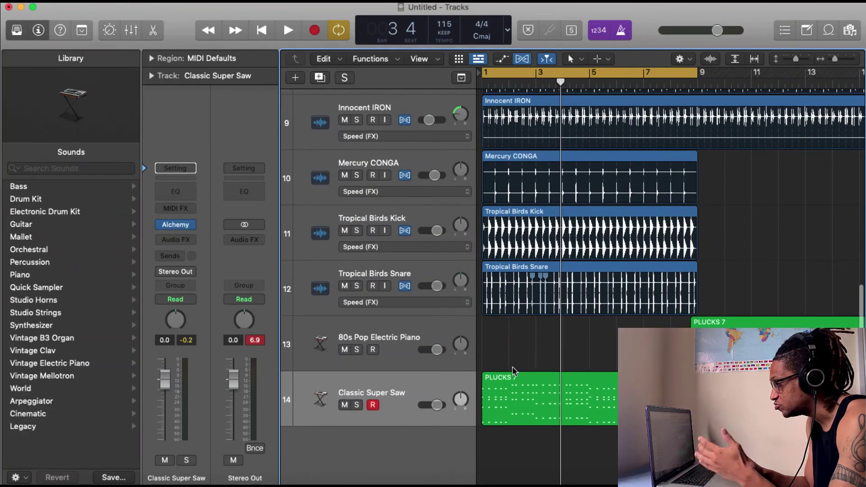
pyautogui.scroll(5, 513, 368)
pyautogui.scroll(3, 514, 371)
pyautogui.scroll(-6, 513, 371)
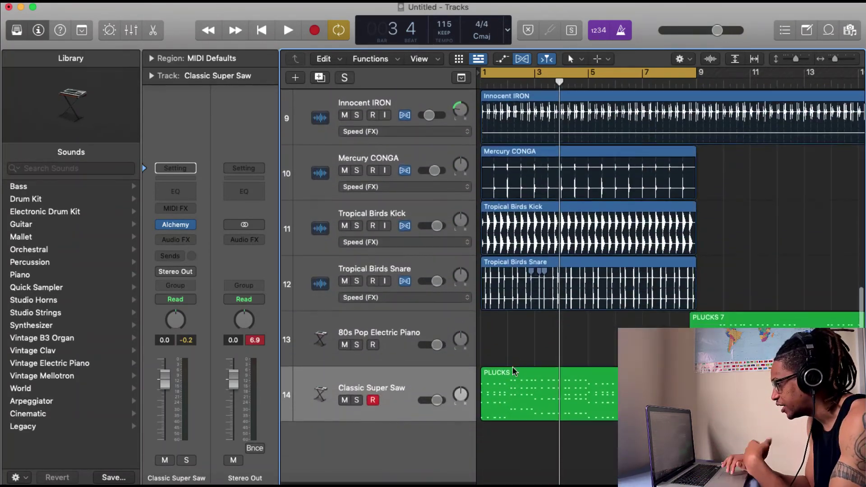